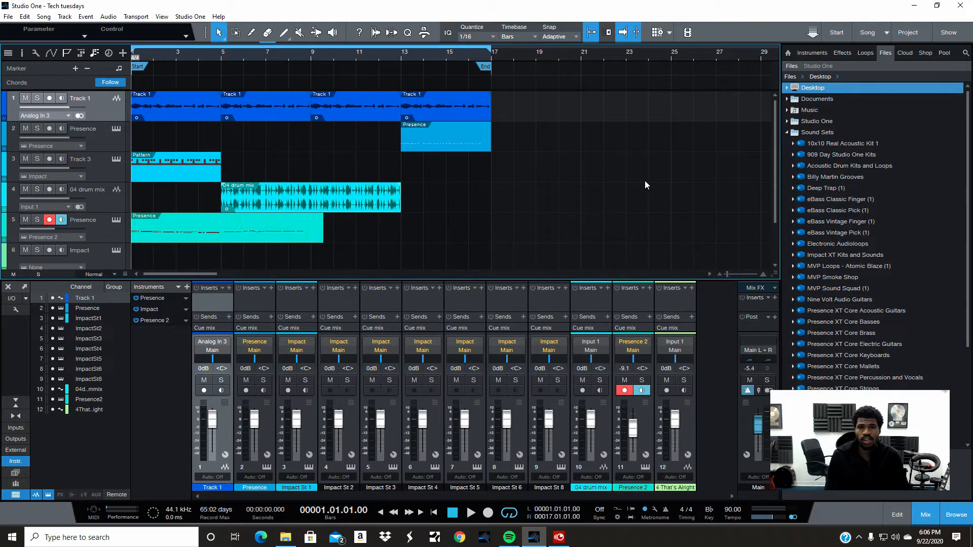
click(50, 101)
click(50, 101)
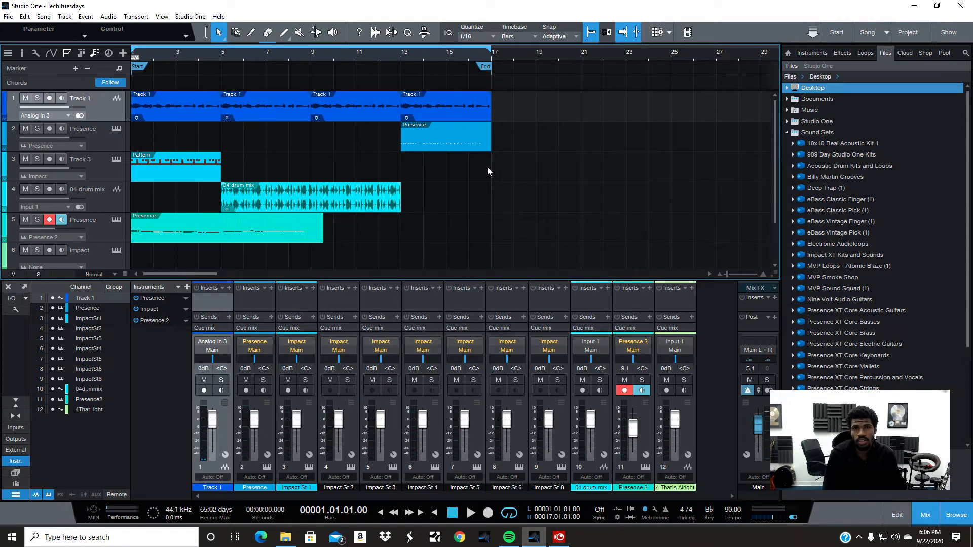
scroll(439, 182, down, 2)
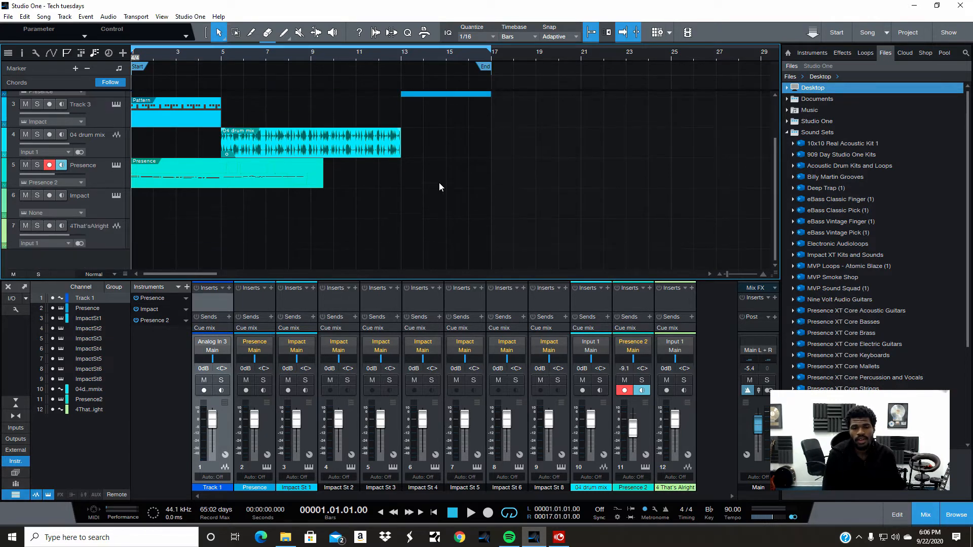
scroll(442, 239, up, 2)
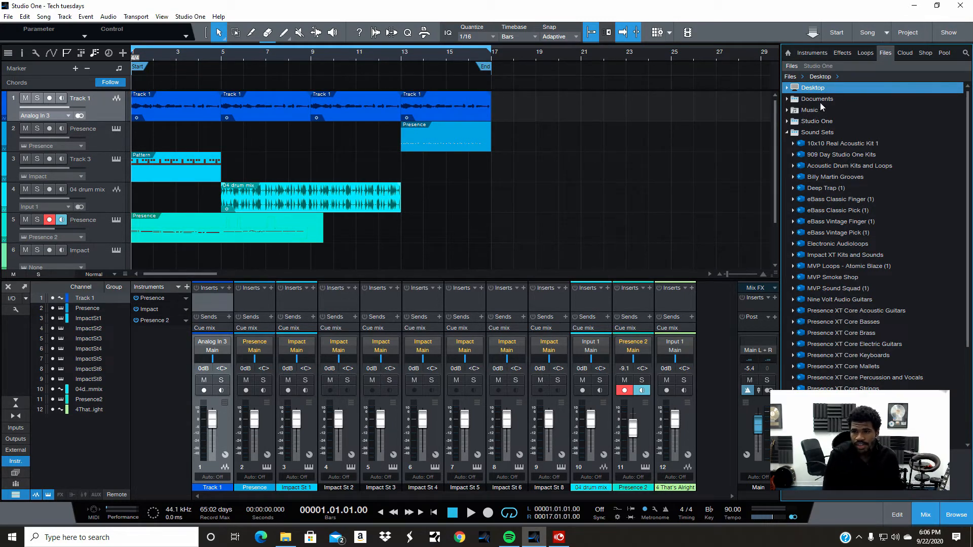
Examine the Desktop, Documents and Music locations in the file browser, including the contents of the Desktop folder.
click(787, 88)
click(787, 88)
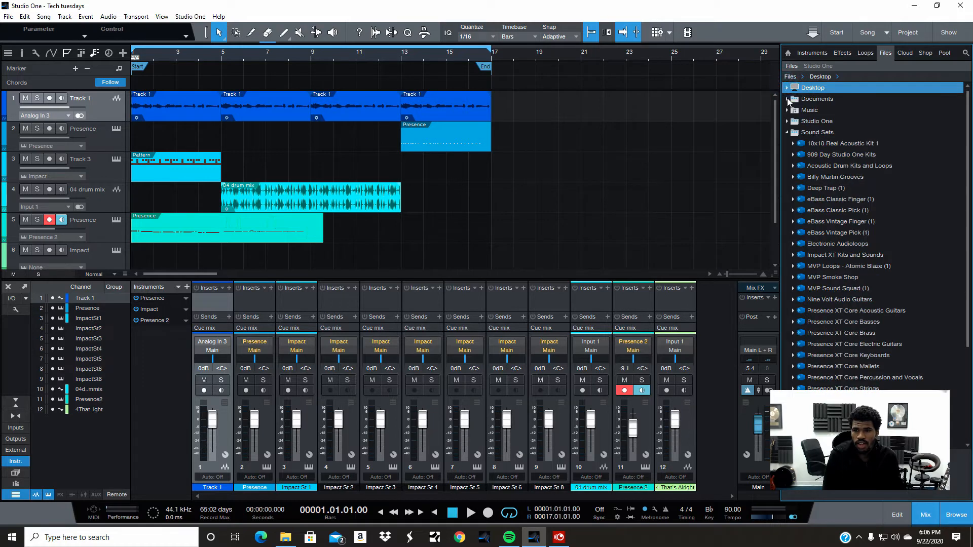
click(788, 100)
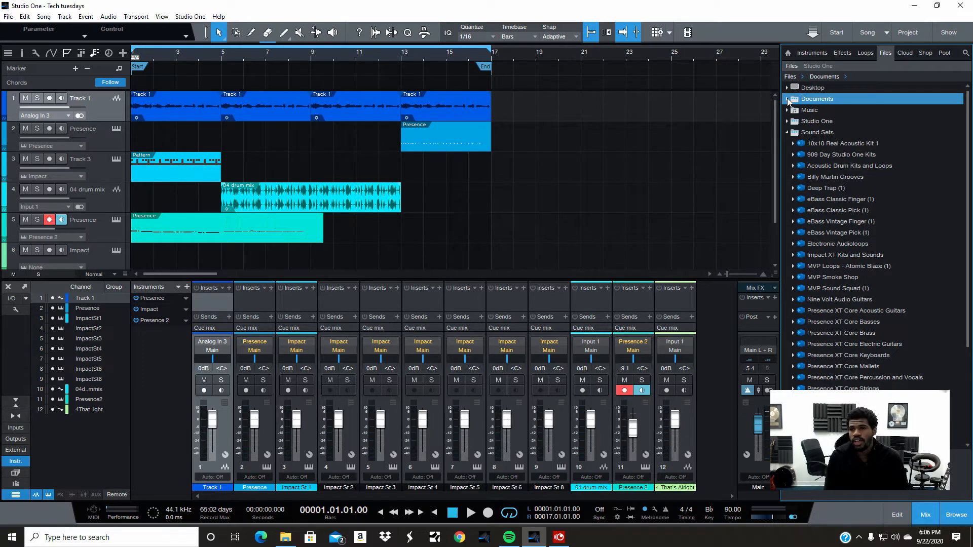
click(787, 99)
click(787, 99)
click(794, 107)
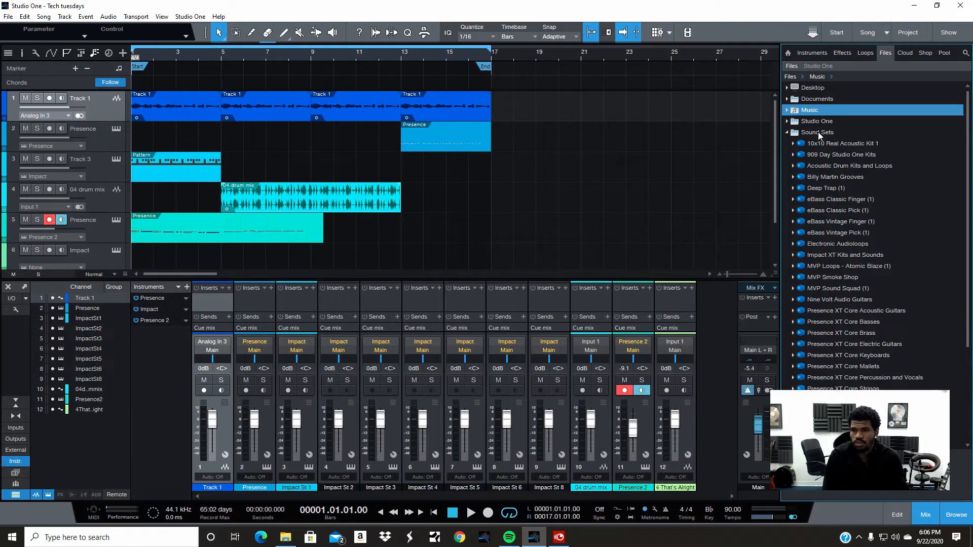
click(788, 89)
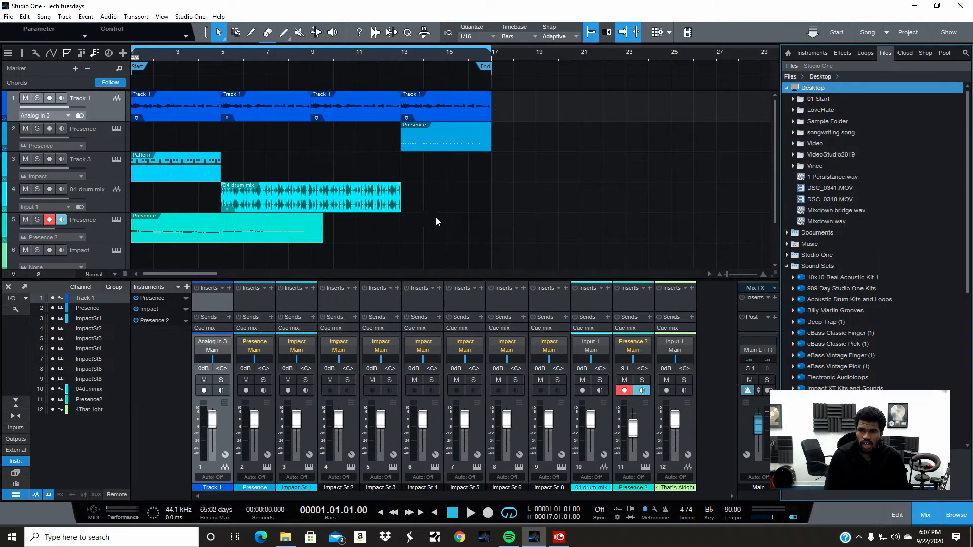
click(788, 88)
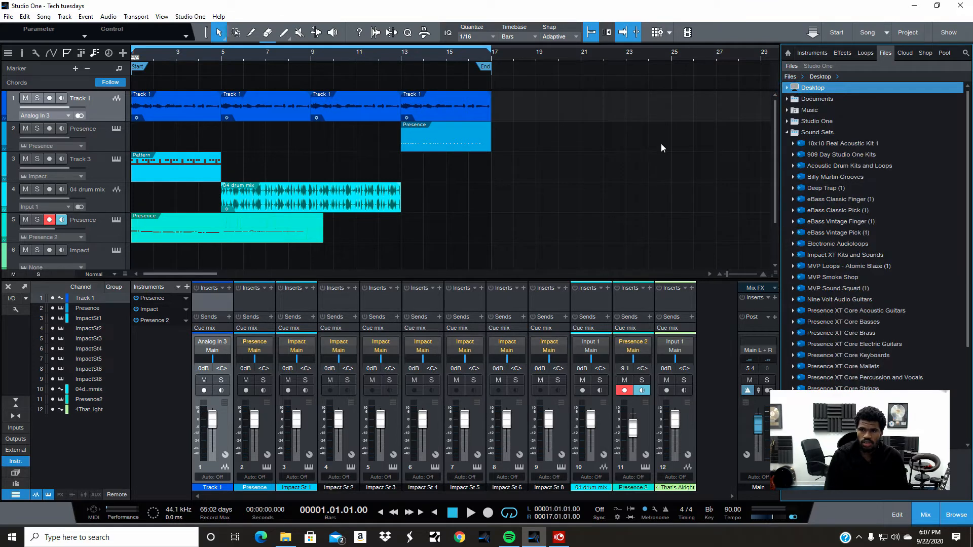
click(843, 52)
click(882, 53)
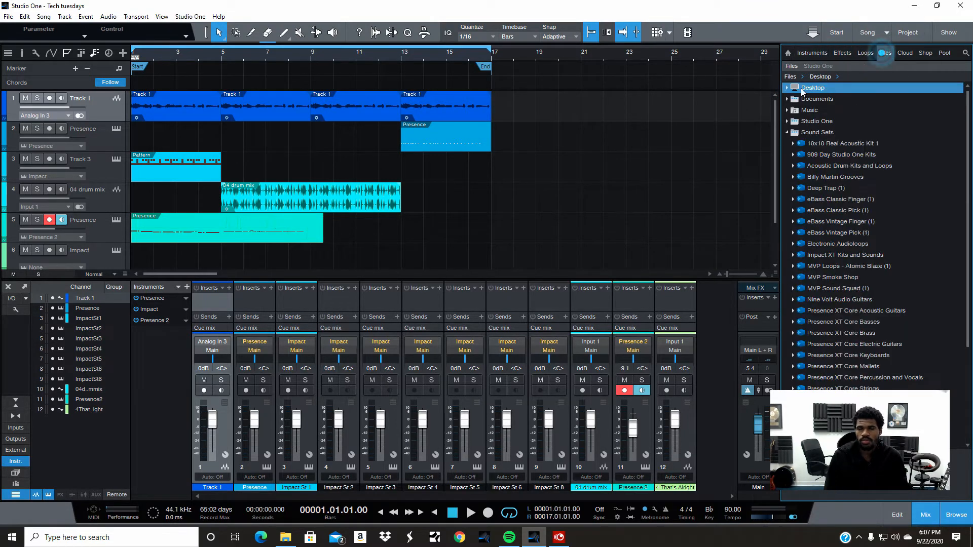
Import the audio file 4 That's Alright from the mp3tas folder in File Explorer to the start of the 4That'sAlright track.
scroll(541, 199, down, 2)
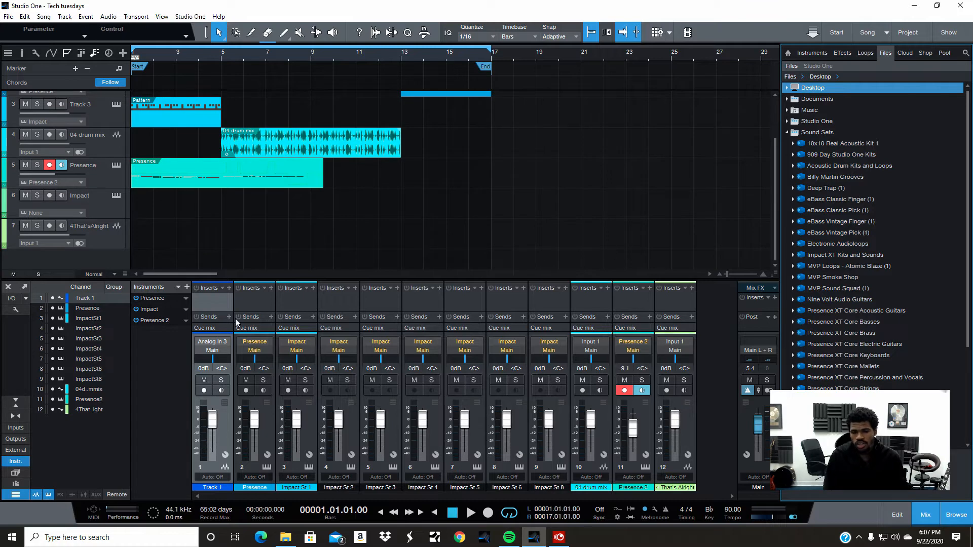
click(286, 537)
drag(462, 167, 145, 232)
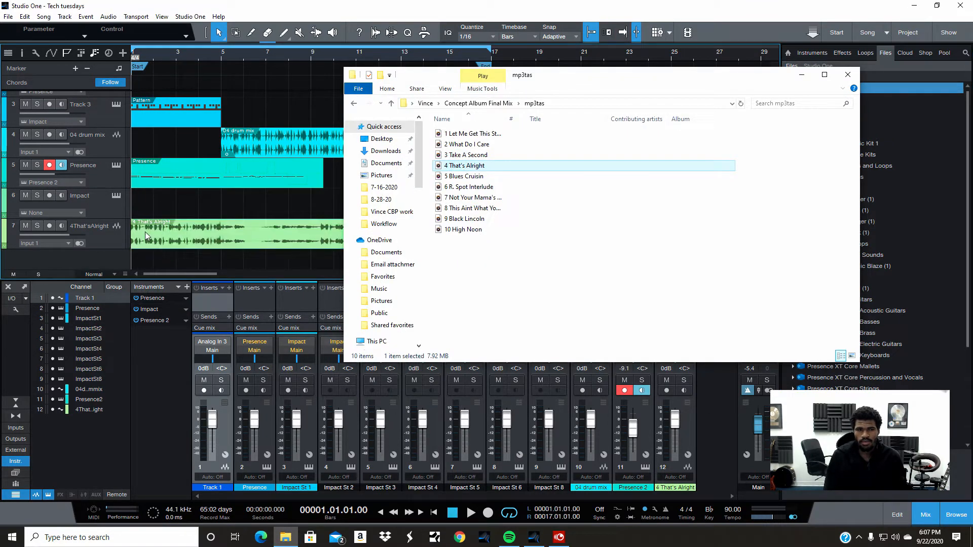
click(801, 75)
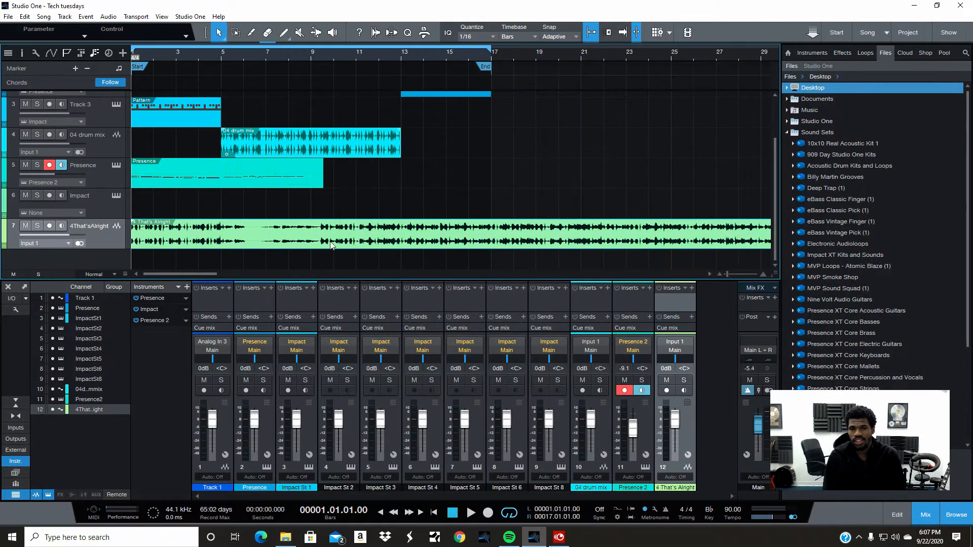
Delete the imported 4 That's Alright audio event from the 4That'sAlright track.
key(Delete)
scroll(349, 239, up, 2)
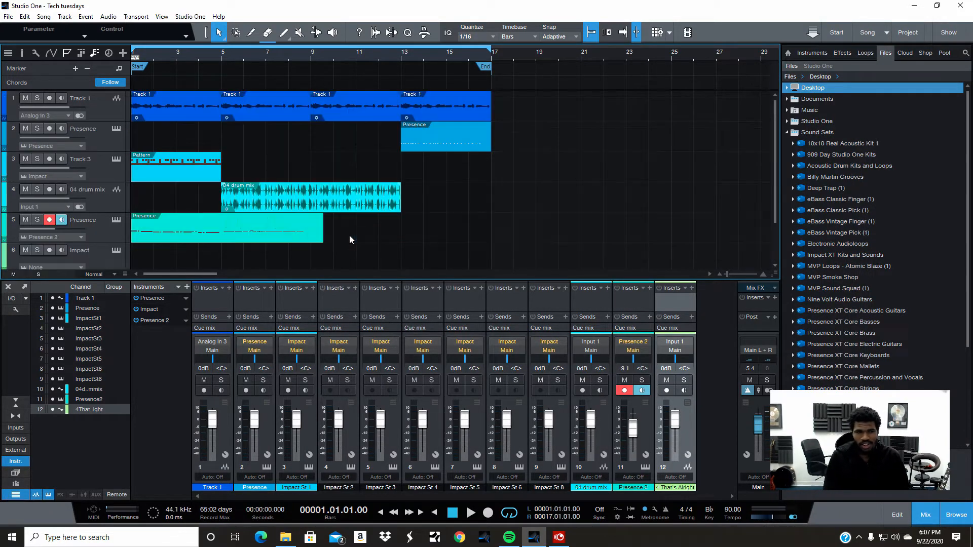
scroll(213, 202, down, 2)
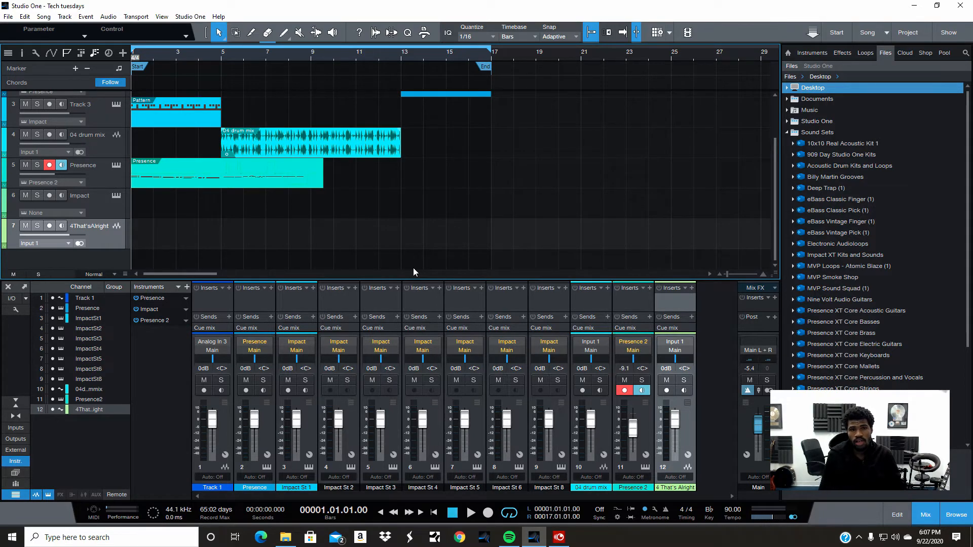
scroll(413, 267, up, 2)
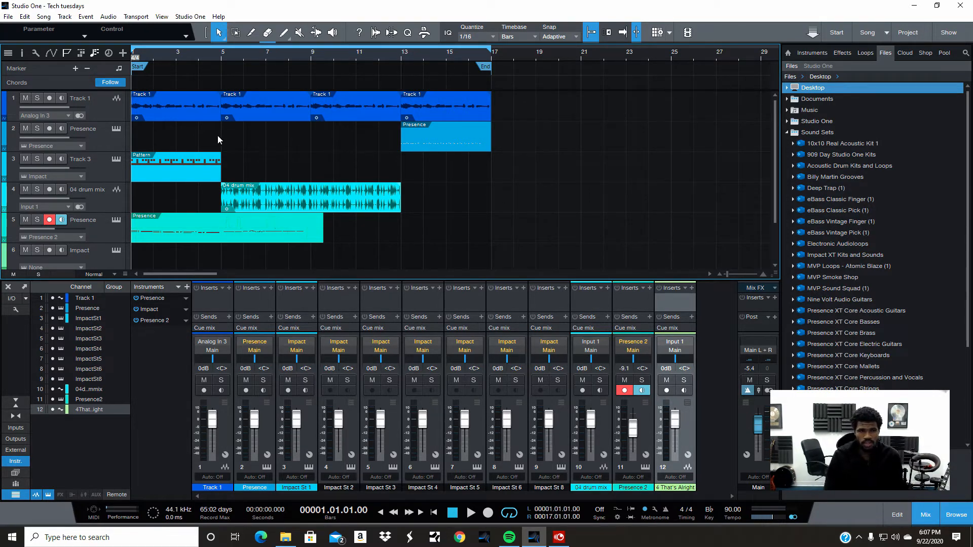
Check the file tempo of the first Track 1 audio event against the song tempo.
right_click(190, 115)
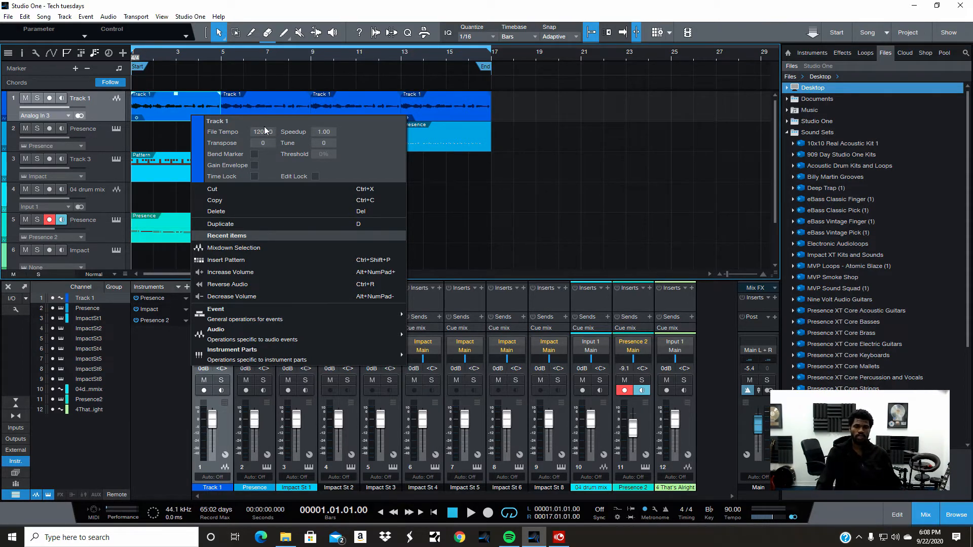
click(511, 203)
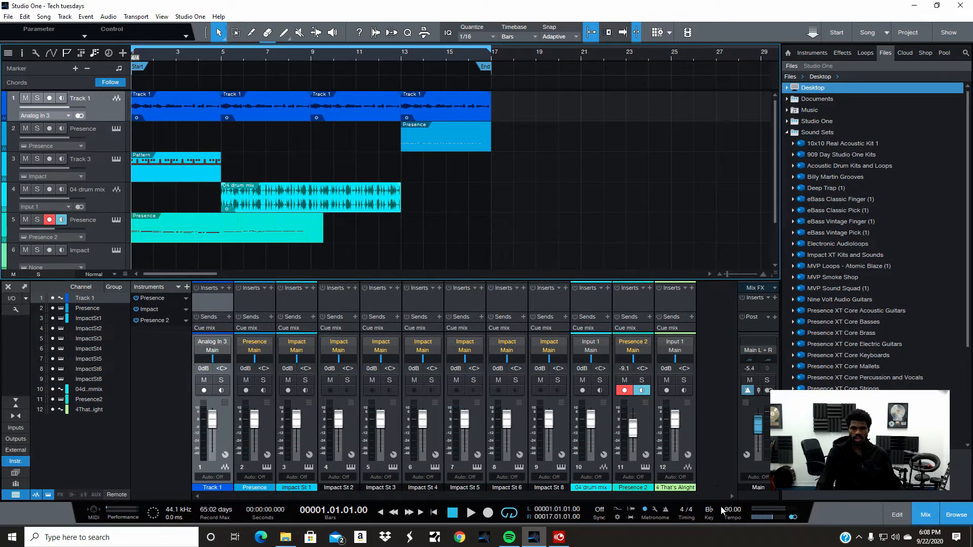
right_click(183, 94)
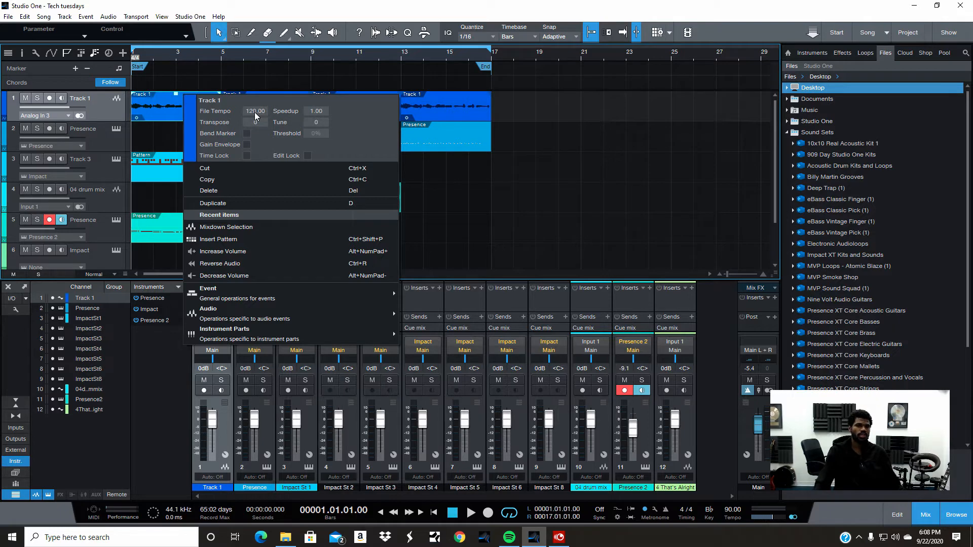
click(461, 223)
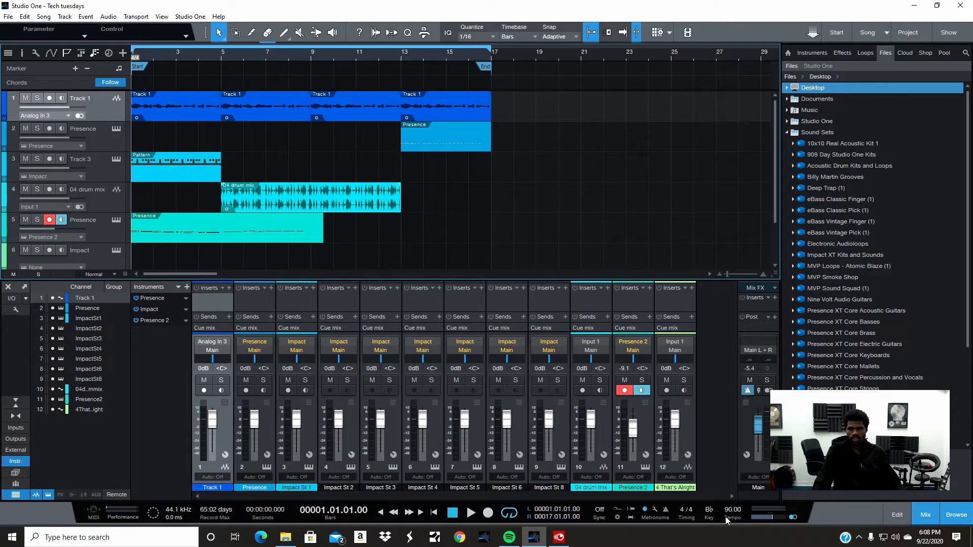
Set the file tempo of the first Track 1 audio event to 130.
right_click(173, 99)
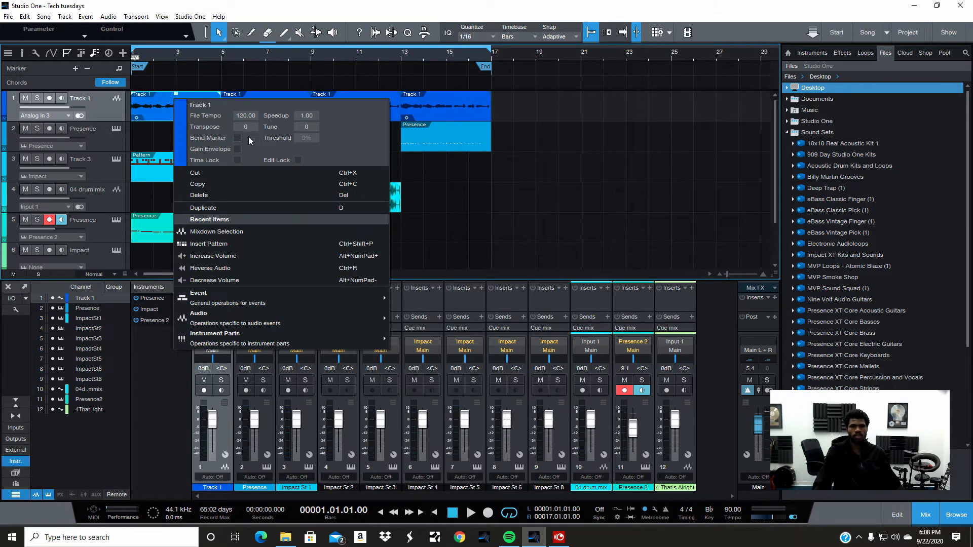
click(241, 117)
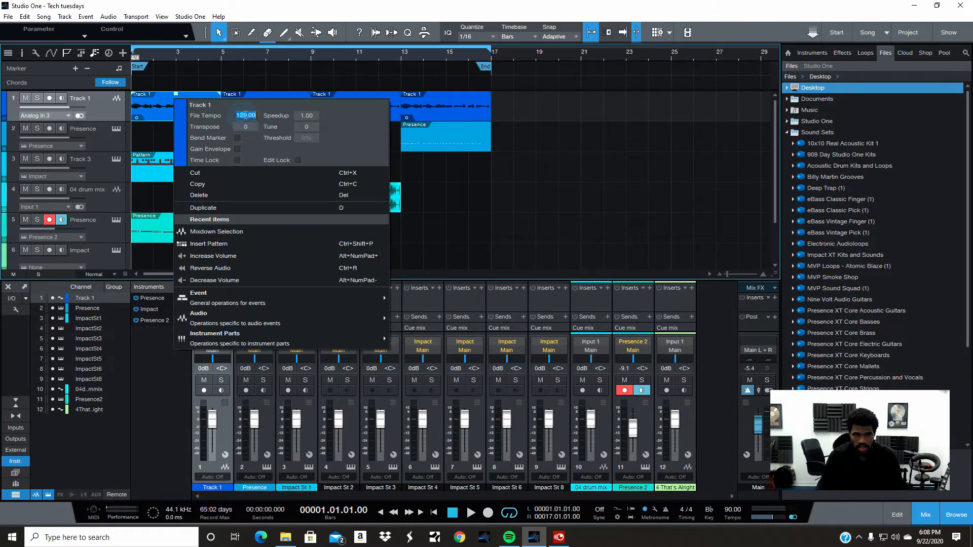
key(BackSpace)
text(3)
key(Return)
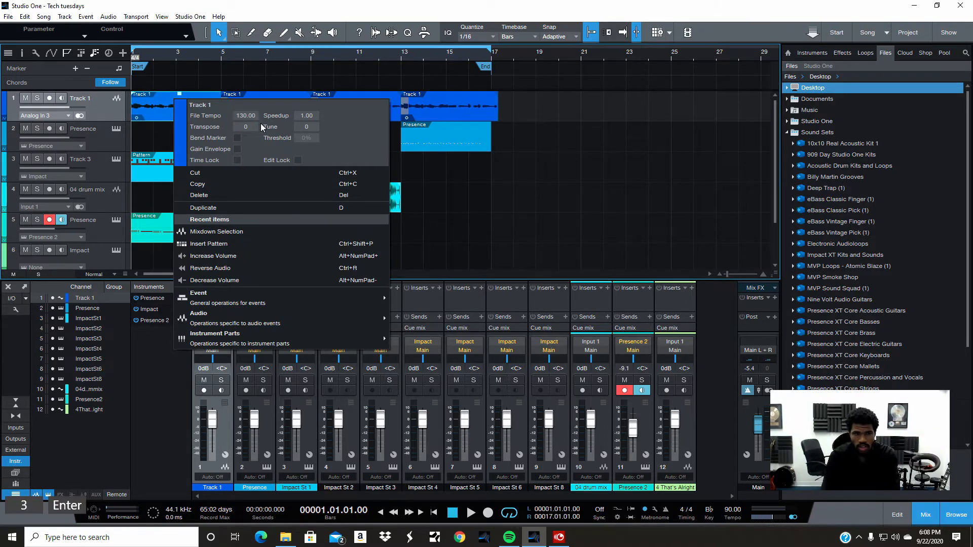
click(242, 117)
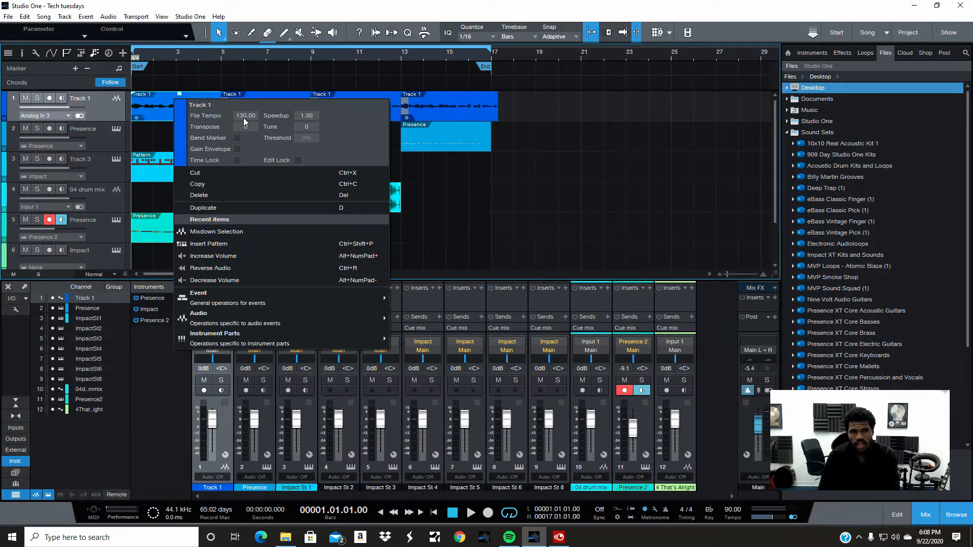
click(476, 248)
Play the opening bars of the song, stop playback and return to the song start.
click(470, 512)
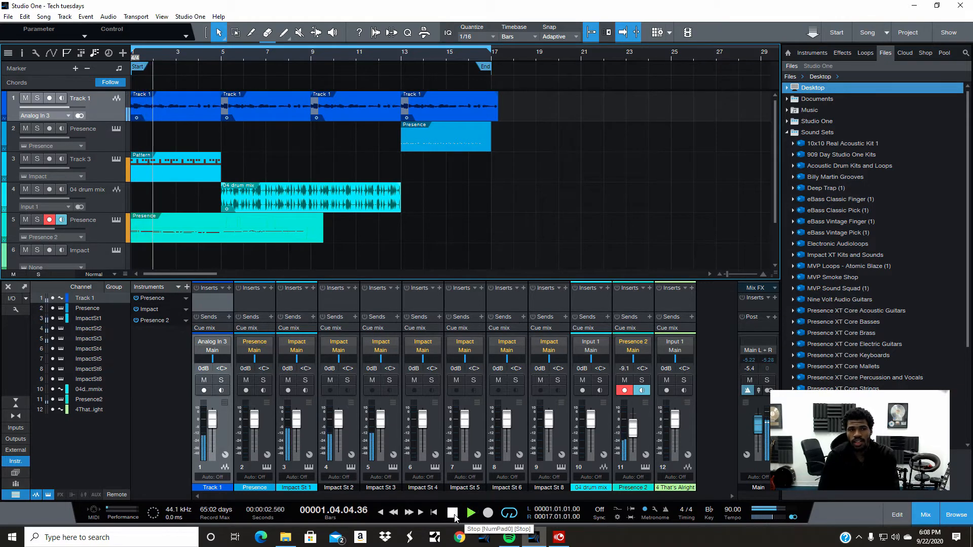
click(453, 513)
click(433, 512)
Set the file tempo of the first Track 1 audio event back to 120.
click(181, 106)
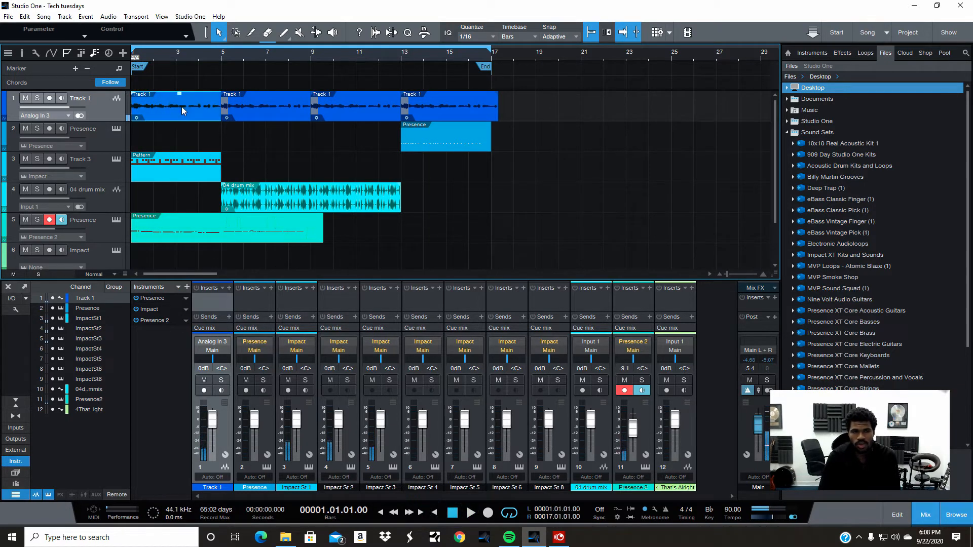
right_click(183, 107)
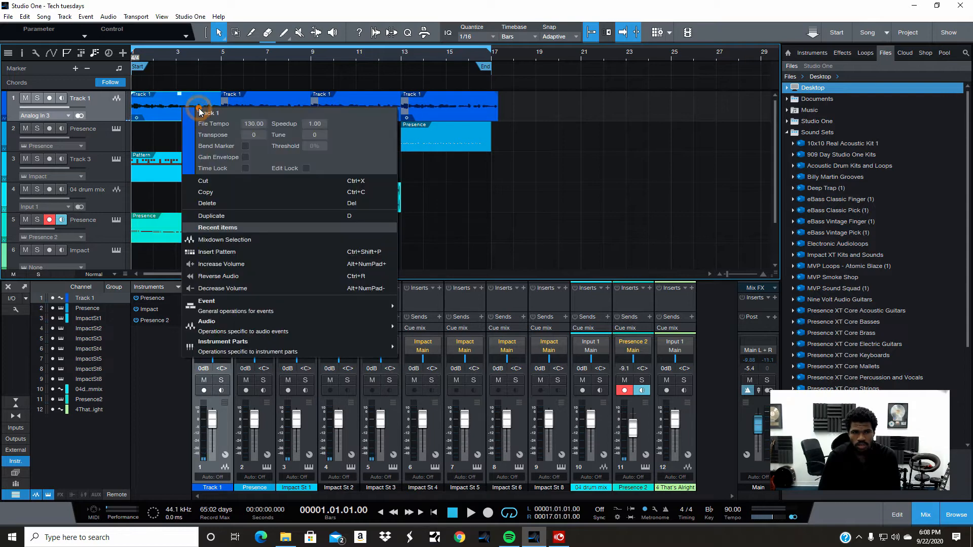
click(251, 124)
key(BackSpace)
text(90)
key(Return)
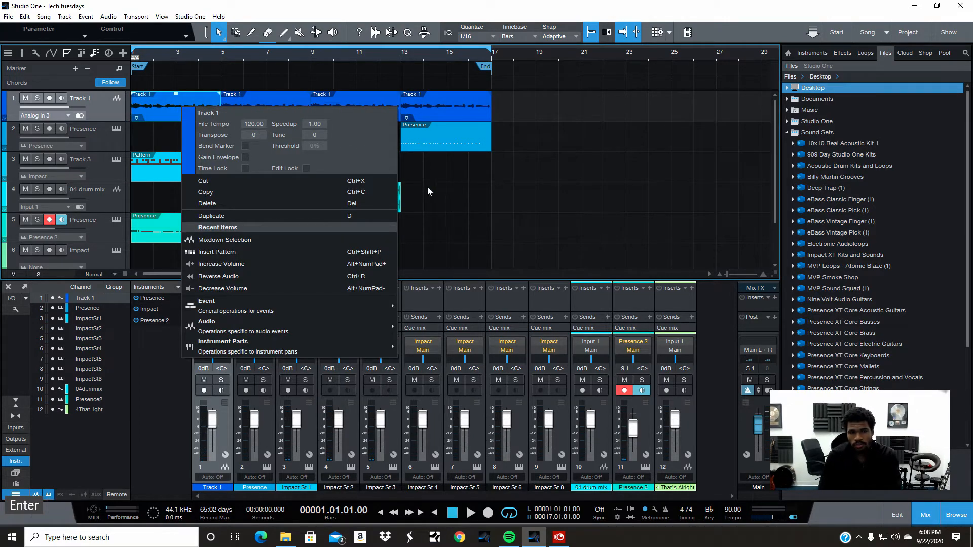
click(440, 187)
Set the speedup factor of the first Track 1 audio event to 2.00.
click(162, 105)
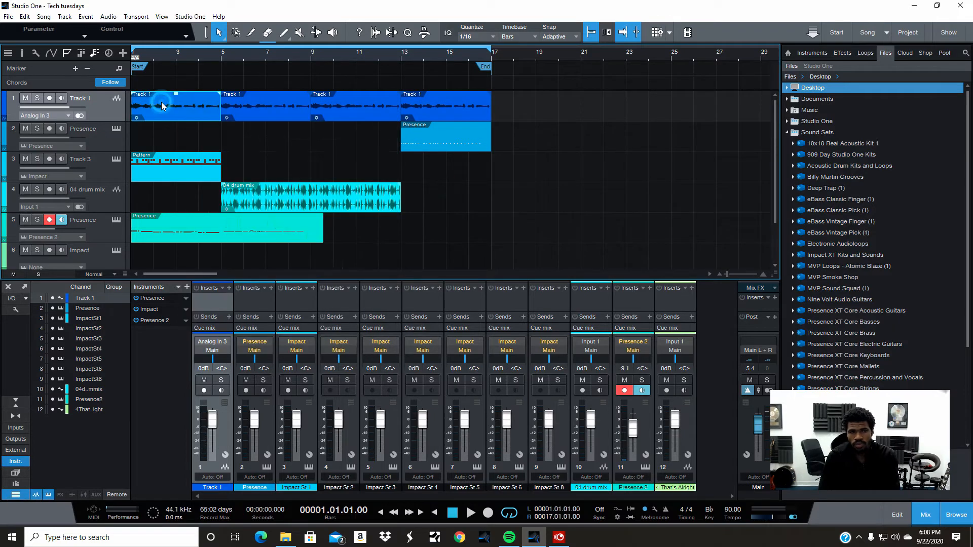
right_click(195, 101)
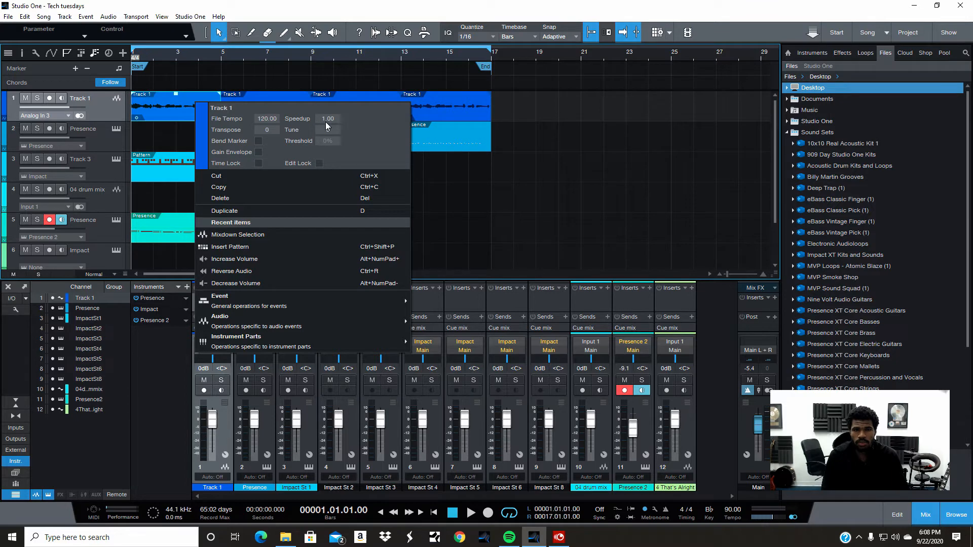
click(324, 119)
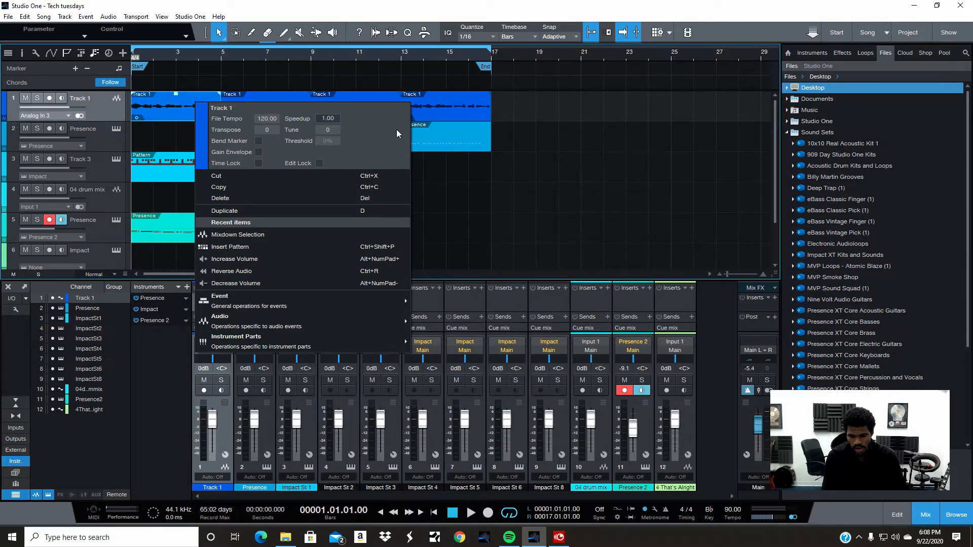
key(BackSpace)
text(2)
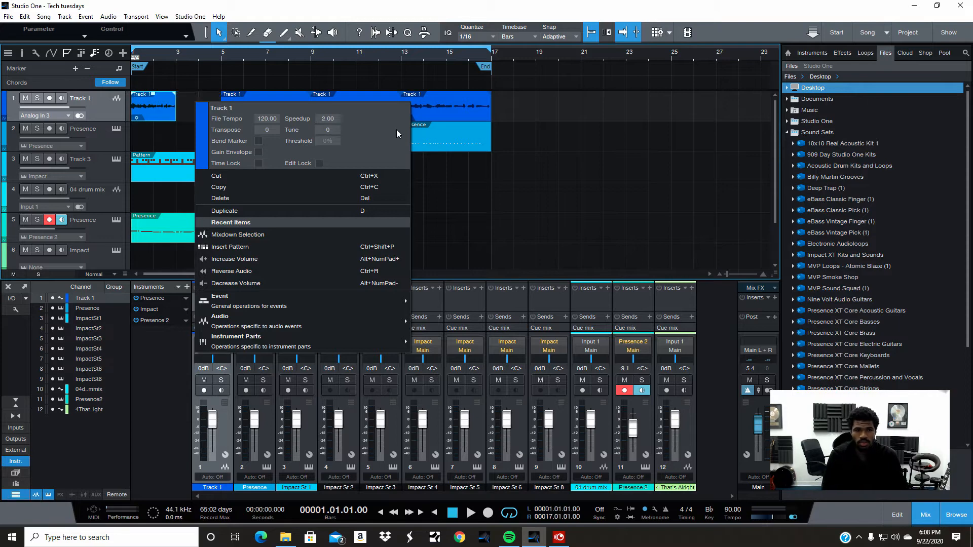
click(440, 194)
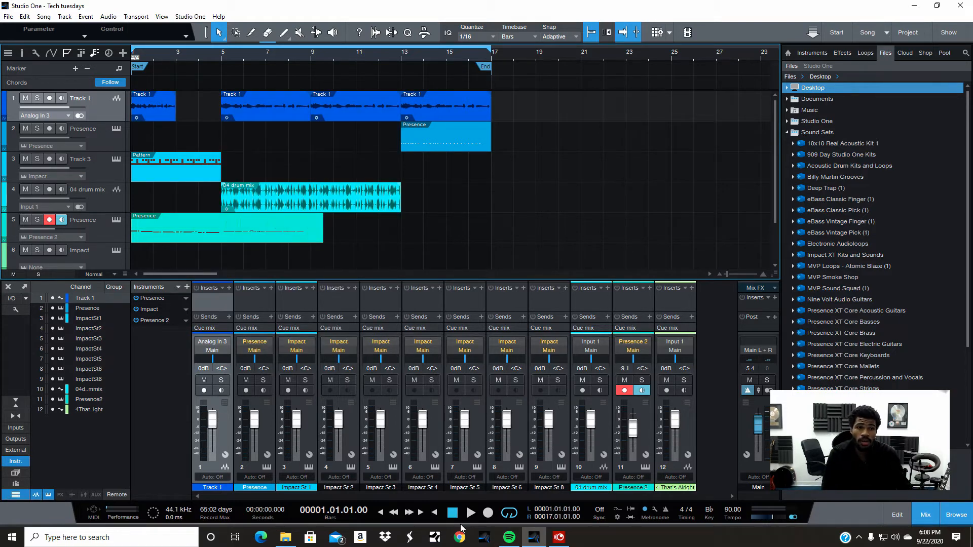
Play the song from the start, briefly solo Track 1 to hear the sped-up event, and stop playback.
click(470, 512)
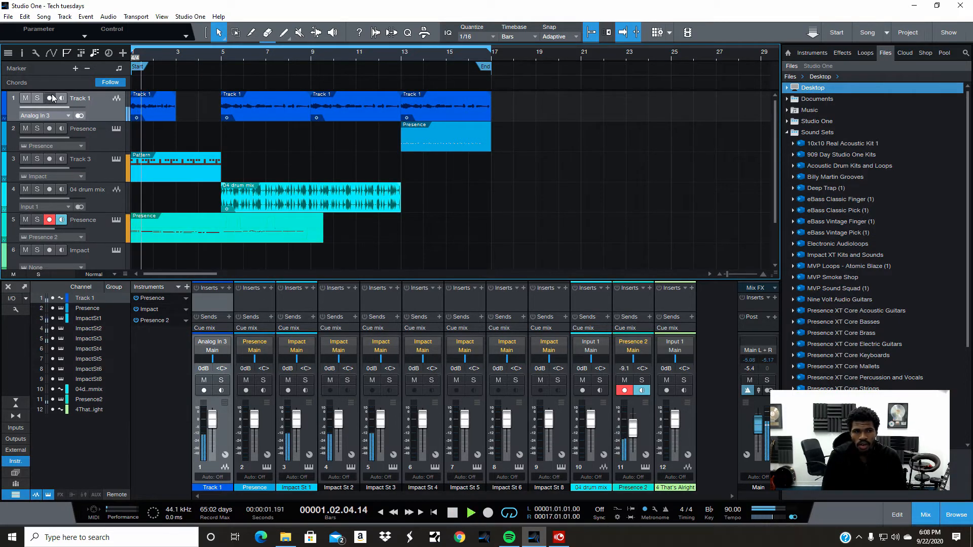
click(37, 99)
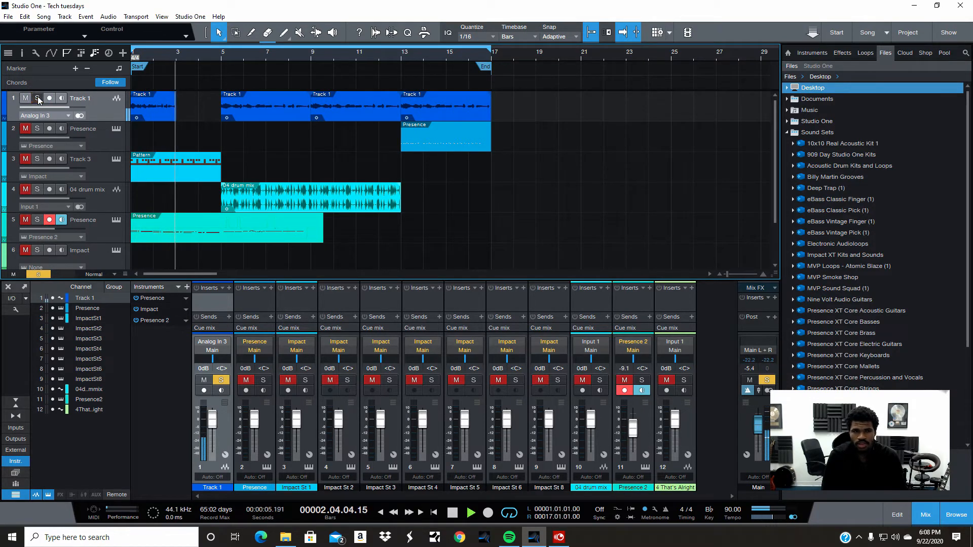
click(38, 98)
key(space)
Set the speedup factor of the first Track 1 audio event back to 1.
right_click(146, 110)
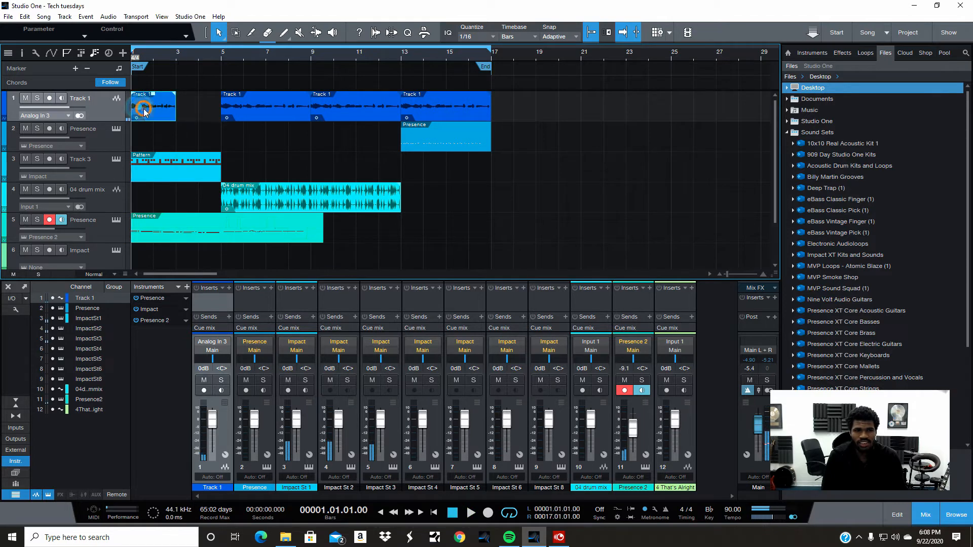
click(273, 125)
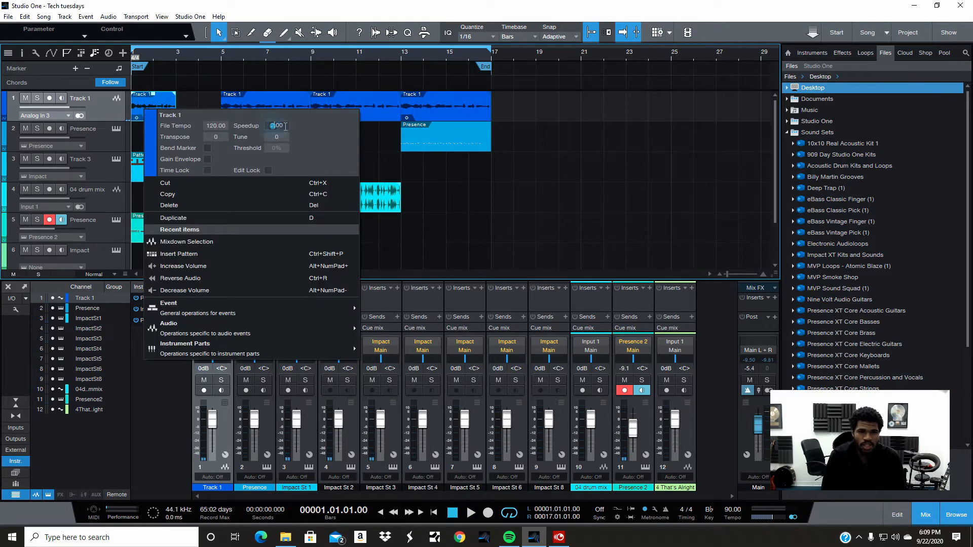
key(BackSpace)
text(1)
key(Return)
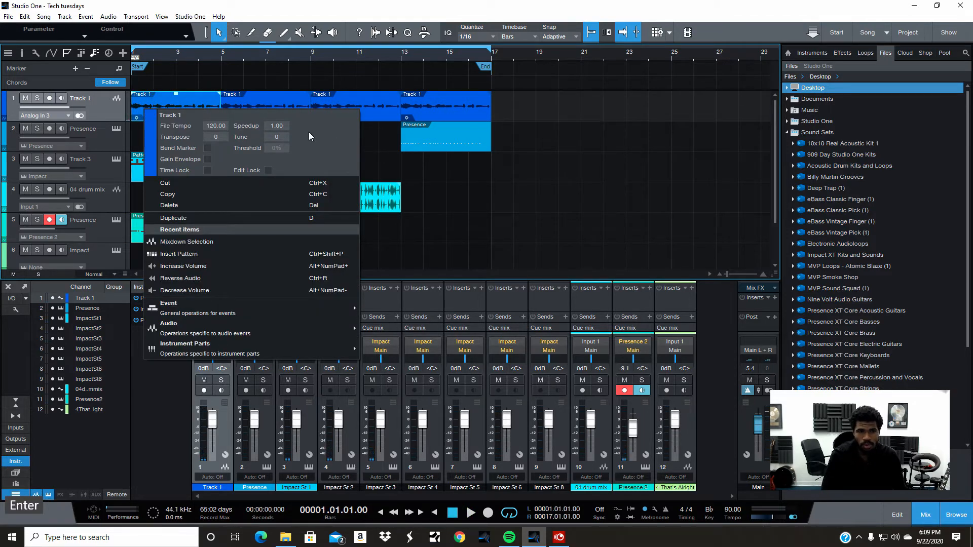
Set the speedup factor of the first Track 1 audio event to 0.01.
double_click(273, 126)
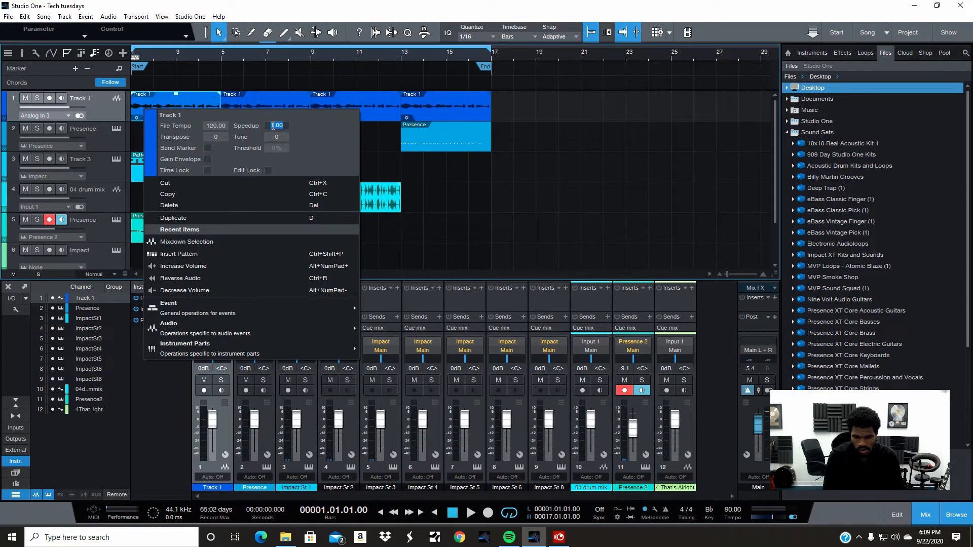
text(0.01)
key(Return)
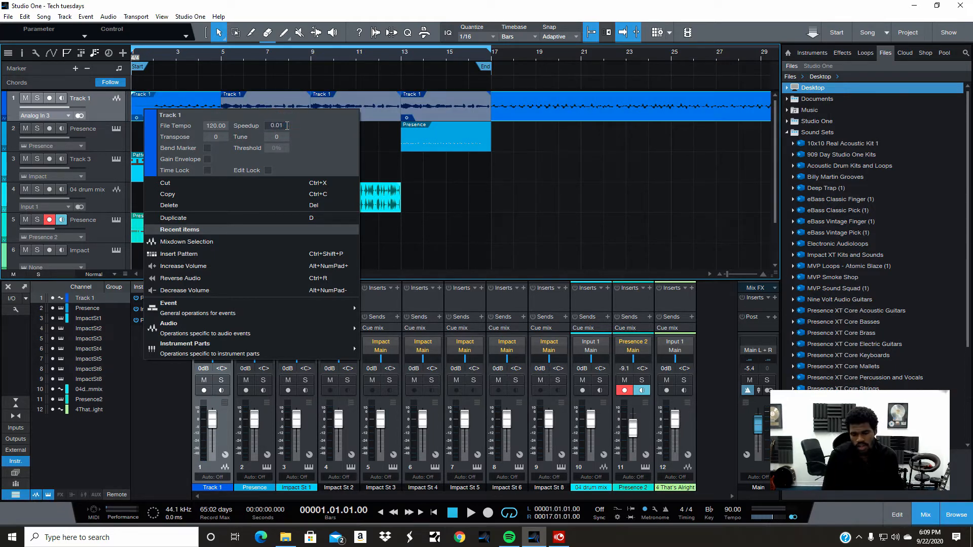
Restore the speedup factor of the first Track 1 audio event to 1 and close its settings.
key(BackSpace)
key(BackSpace)
key(BackSpace)
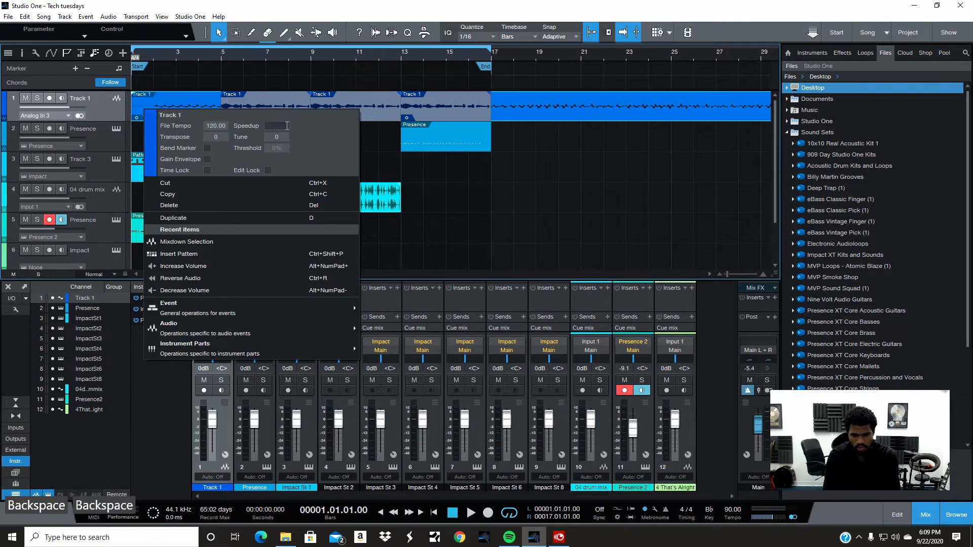
text(1)
key(Return)
click(408, 168)
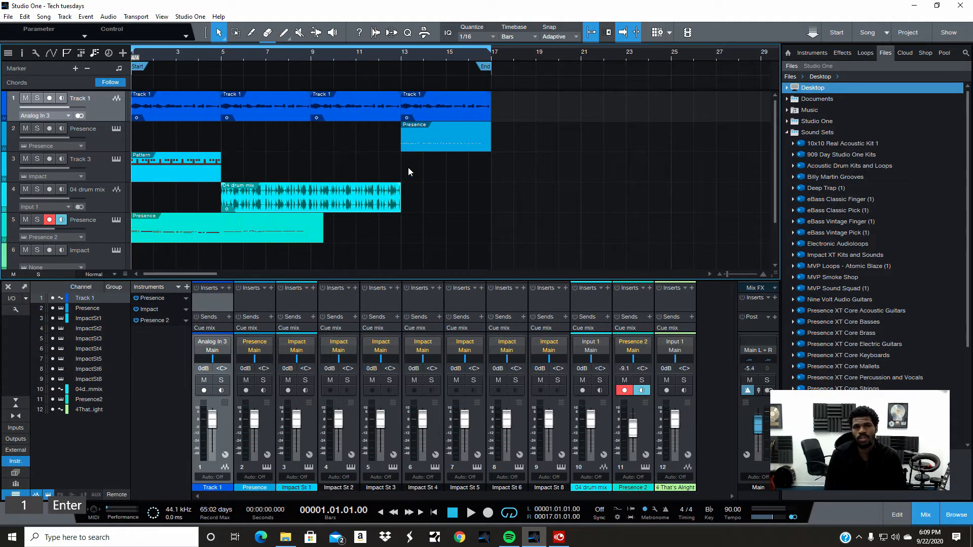
Set the transpose value of the first Track 1 audio event to 2.
right_click(187, 117)
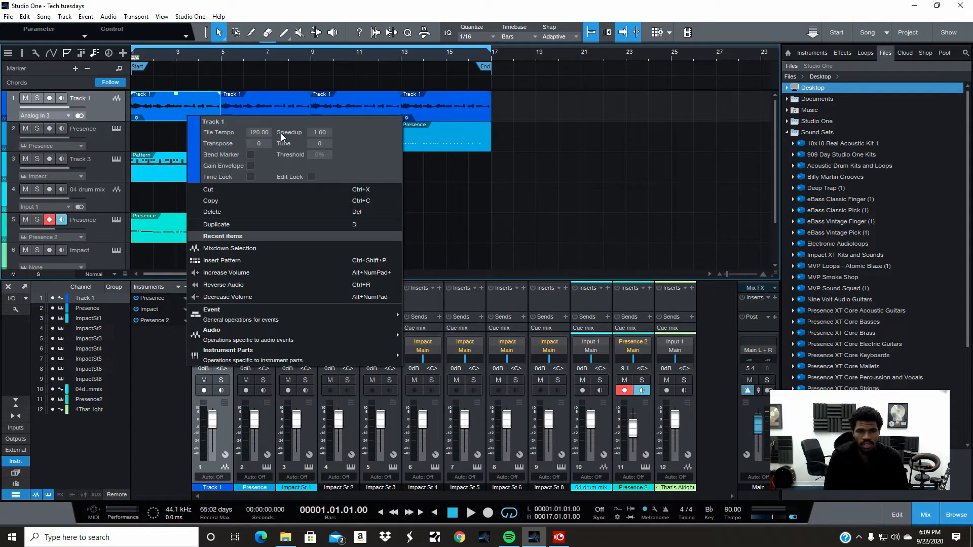
click(261, 145)
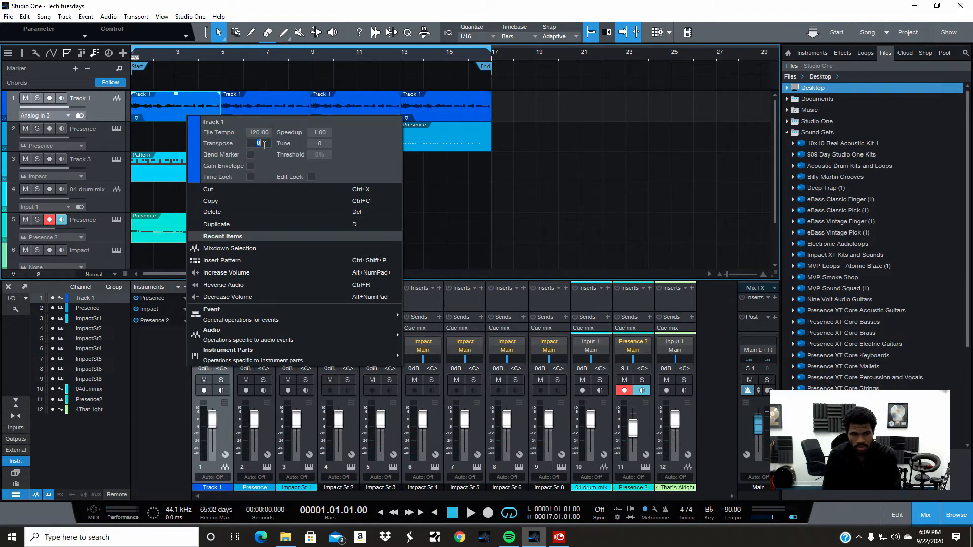
click(446, 219)
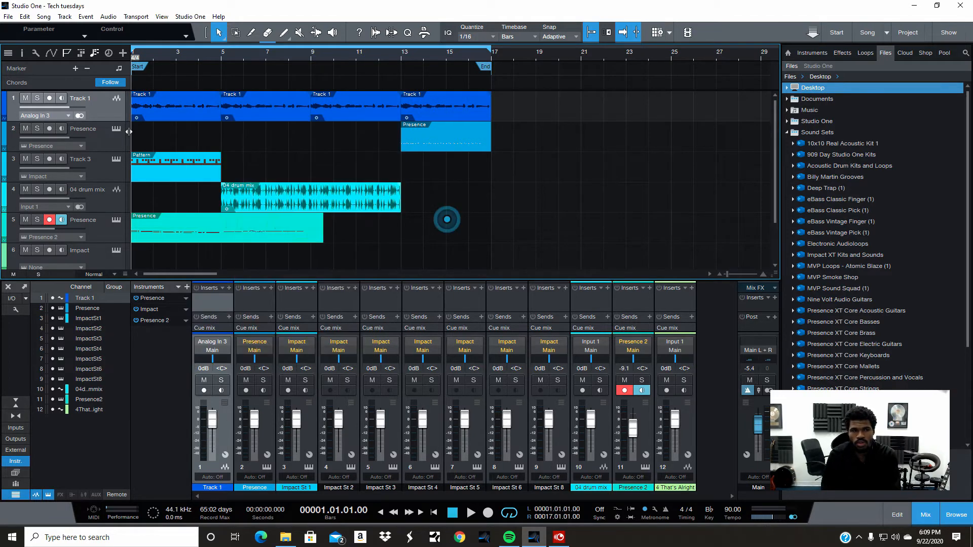
Solo Track 1, play its opening bars, stop playback, turn the solo off and return to the song start.
click(37, 98)
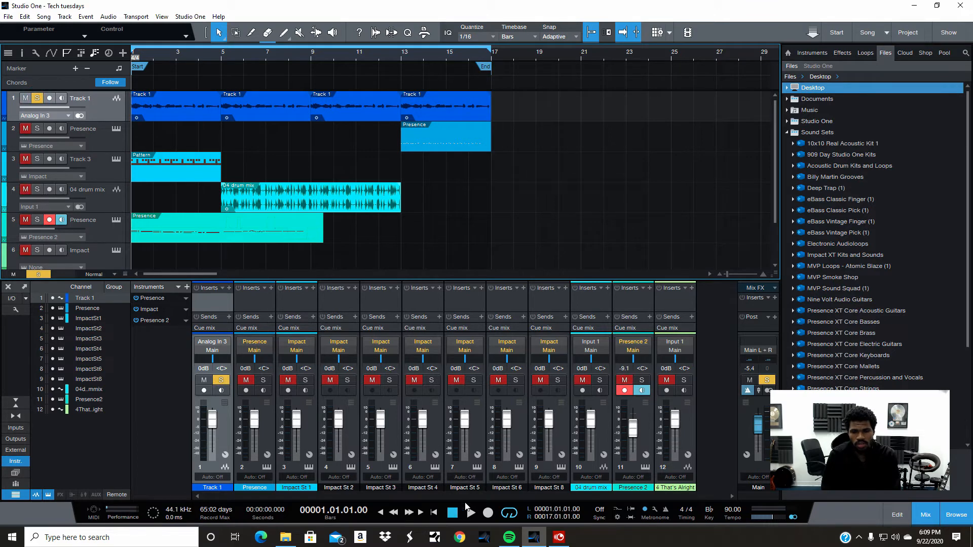
key(space)
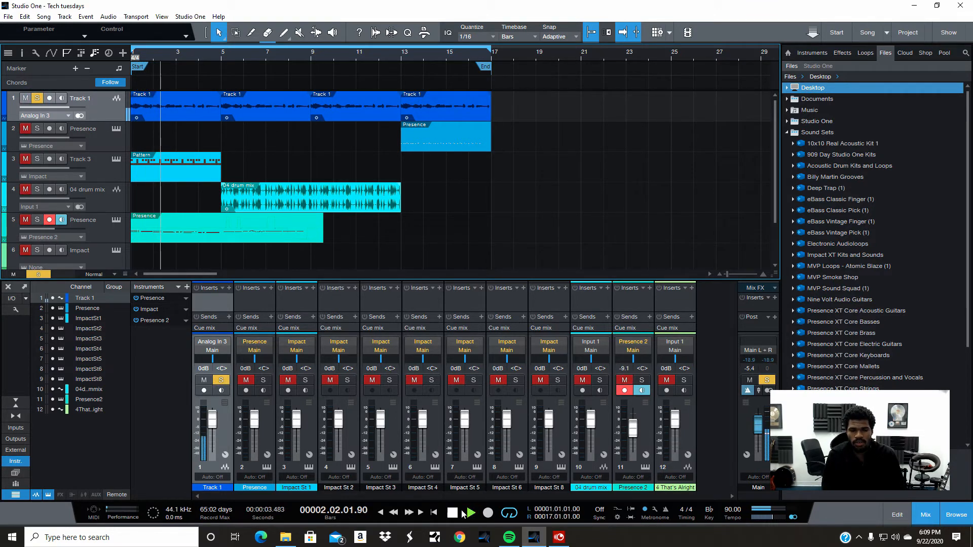
key(space)
click(38, 98)
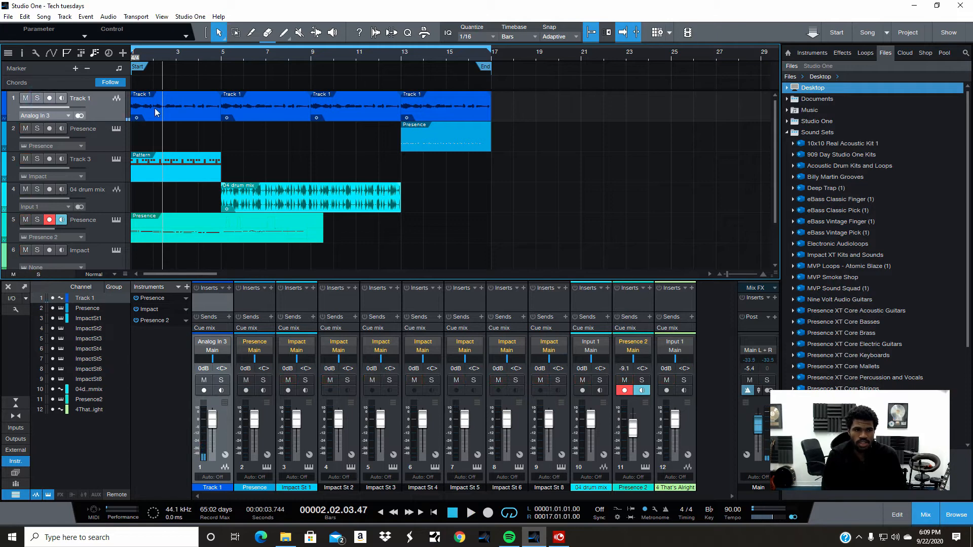
key(Home)
Set the transpose value of the first Track 1 audio event back to 0 and close its settings.
right_click(198, 108)
double_click(270, 136)
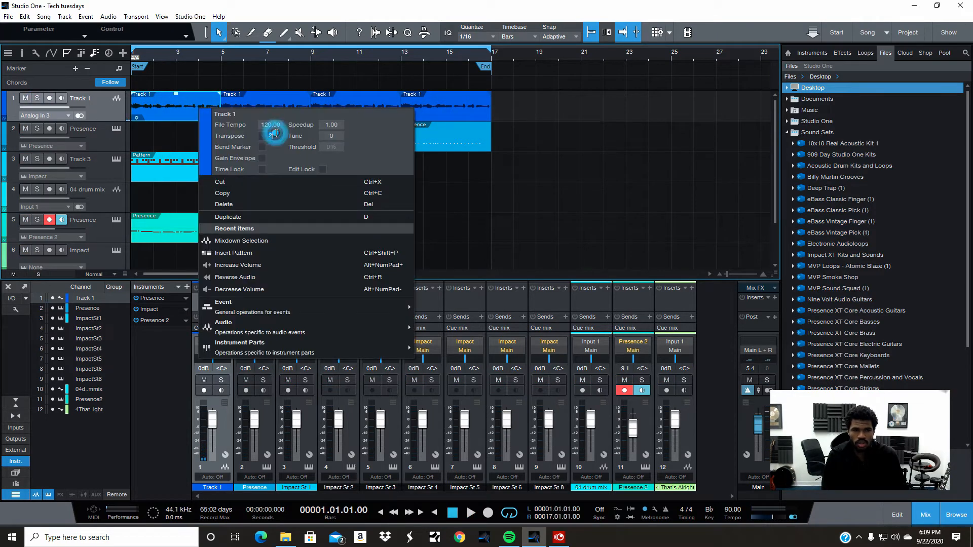
text(0)
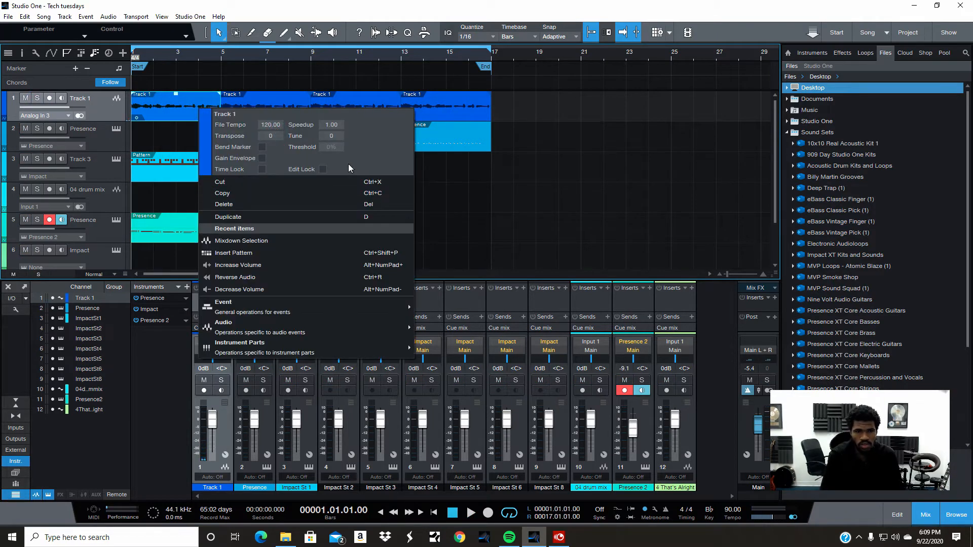
double_click(337, 135)
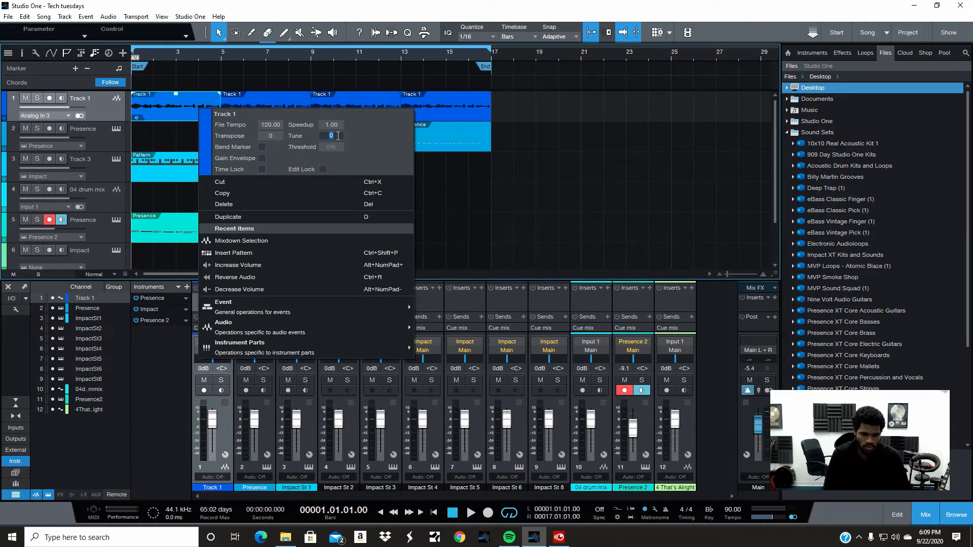
click(531, 235)
Select the Presence instrument on track 2 and switch to the Presence instrument on track 5 to audition notes.
click(92, 143)
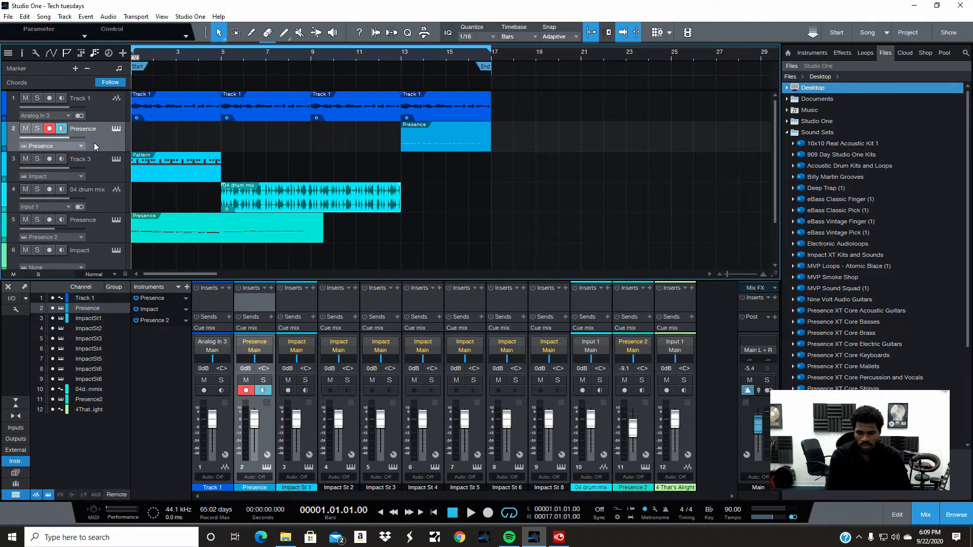
click(106, 226)
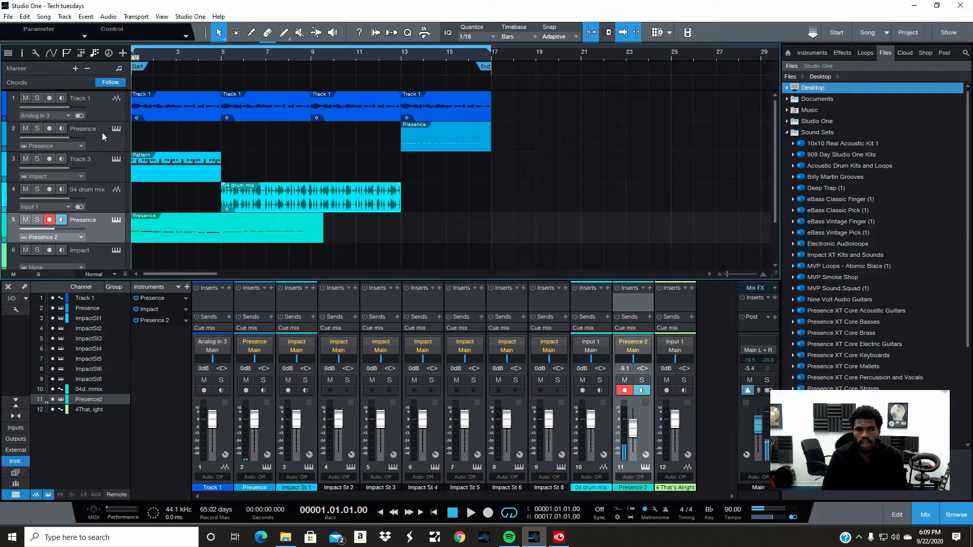
Set the tune value of the first Track 1 audio event to 30.
click(102, 114)
right_click(103, 115)
click(283, 157)
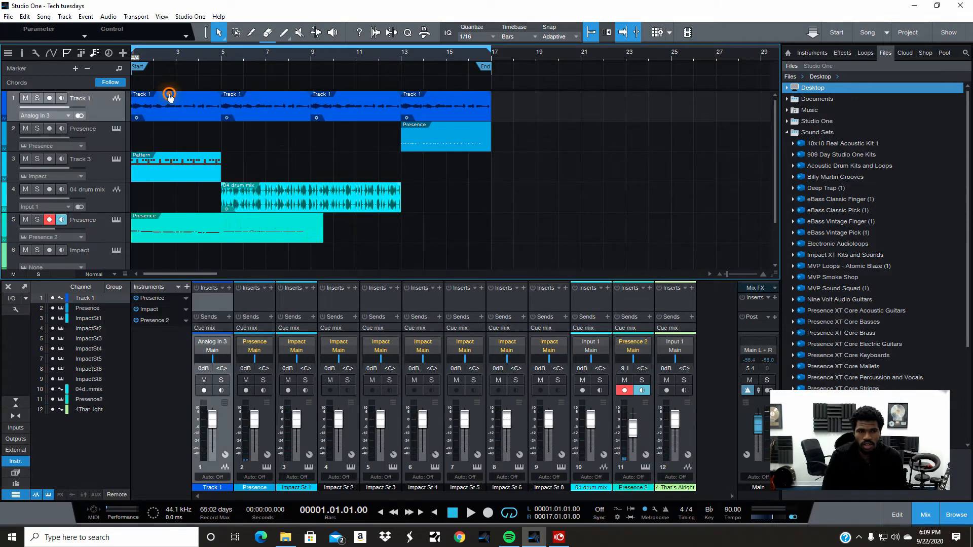
right_click(168, 95)
click(300, 122)
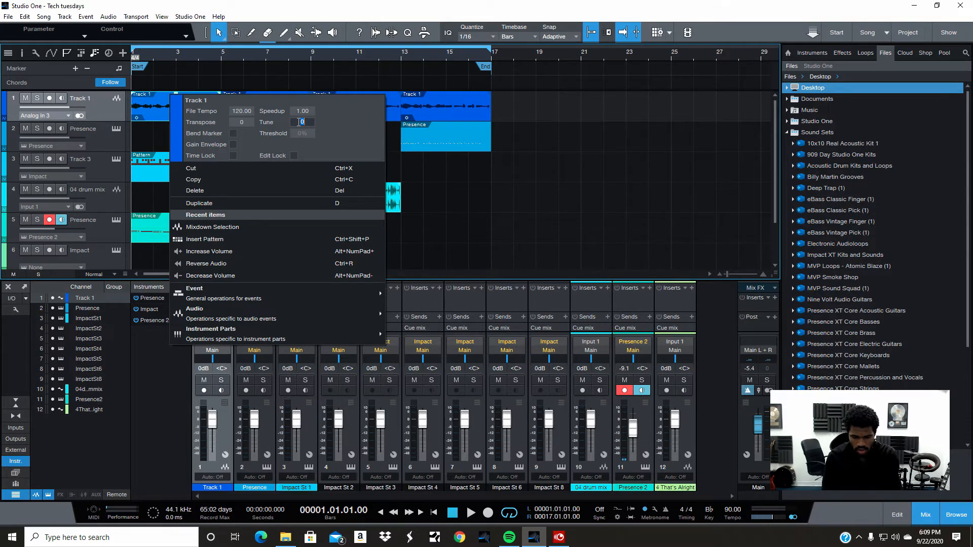
text(30)
key(Return)
click(496, 219)
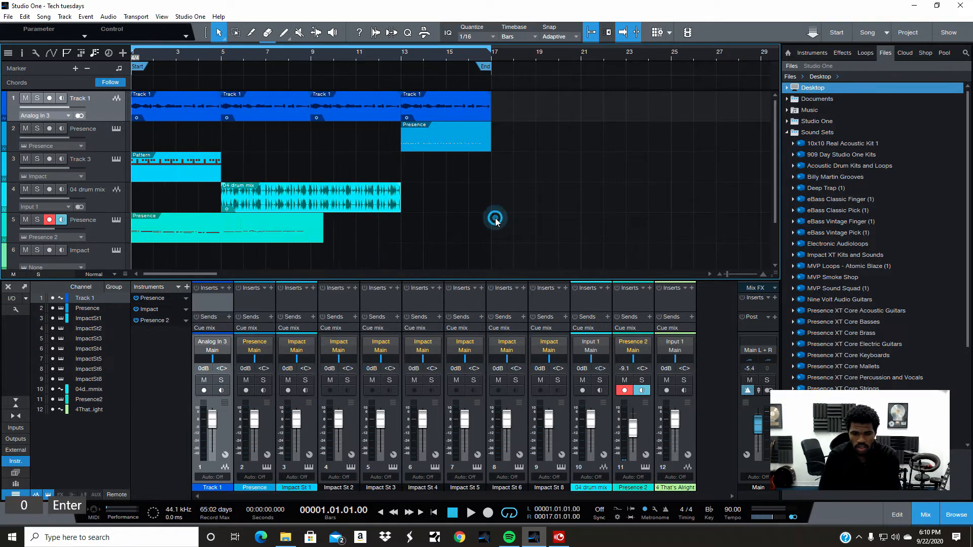
Play the song from the start with Track 1 soloed to hear the retuned event, and stop playback.
click(470, 513)
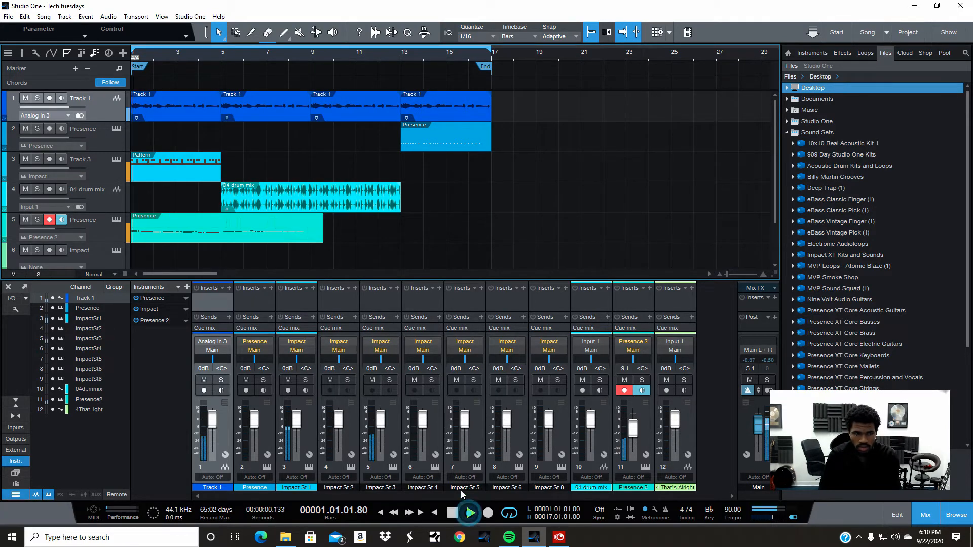
click(39, 98)
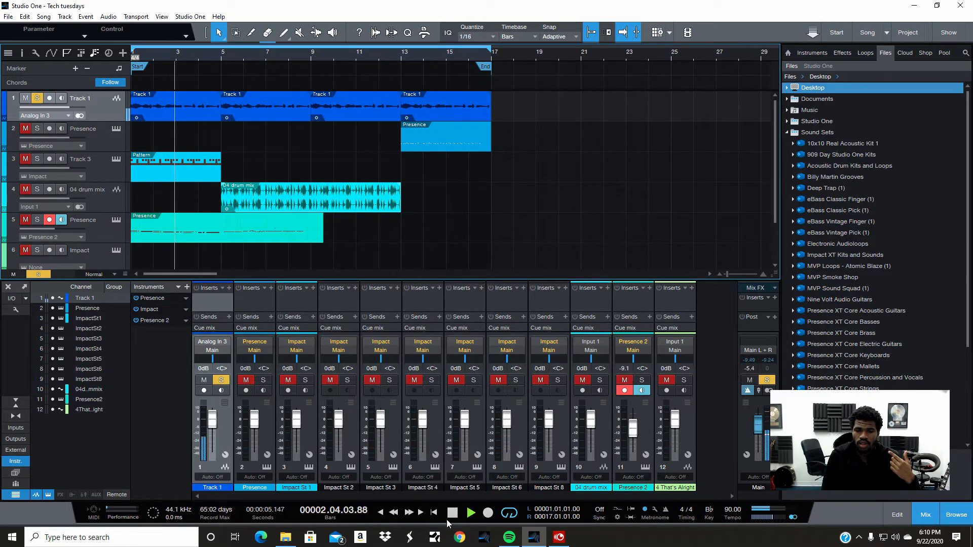
key(space)
Set the tune value of the first Track 1 audio event to 0 and turn on its bend markers.
right_click(176, 119)
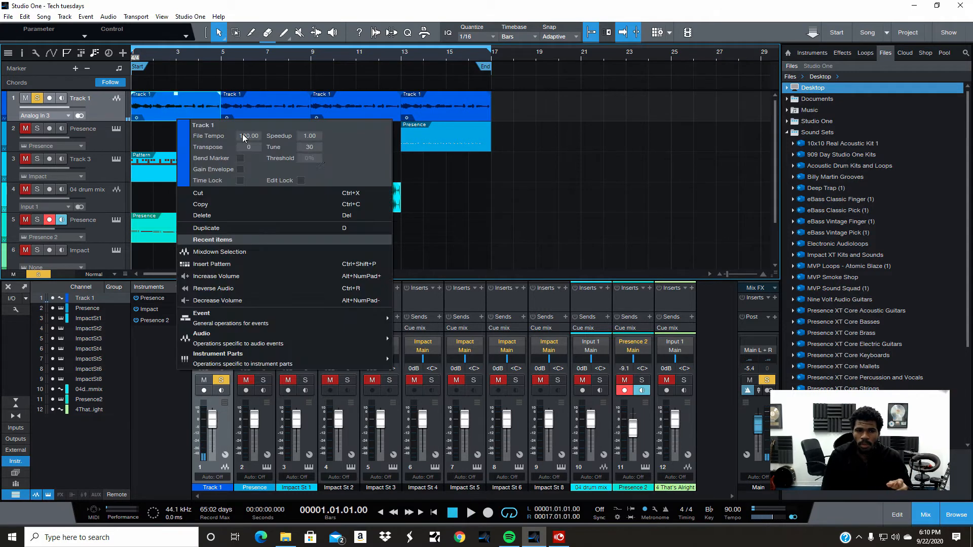
click(314, 144)
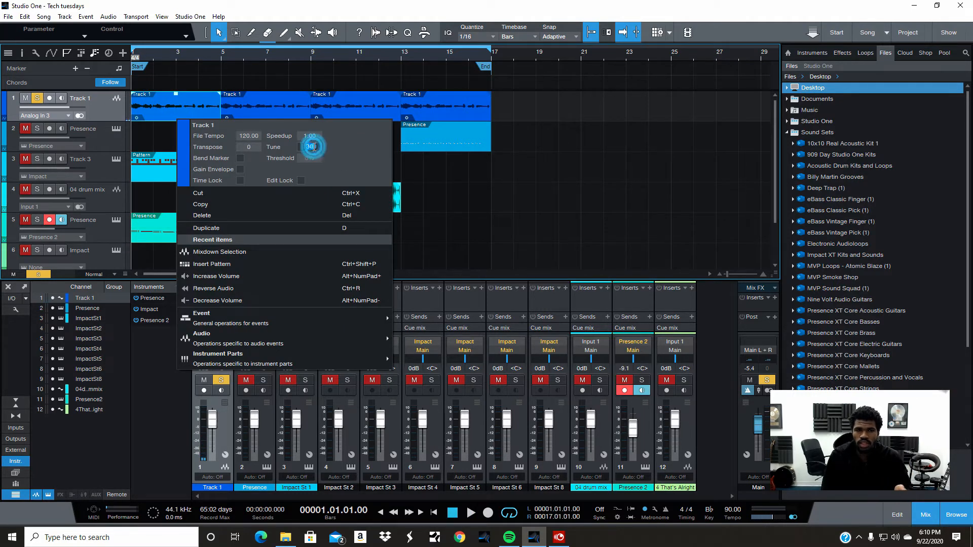
text(0)
key(Return)
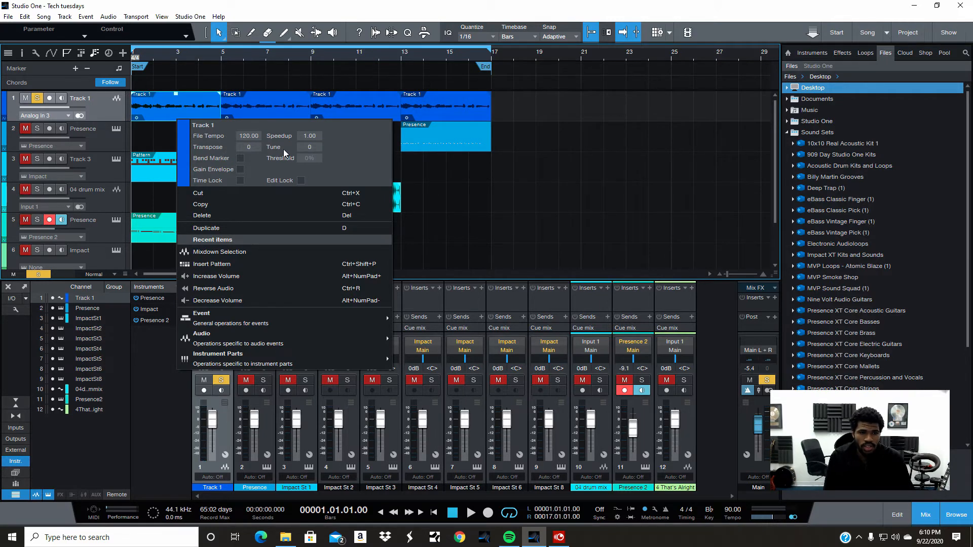
click(242, 159)
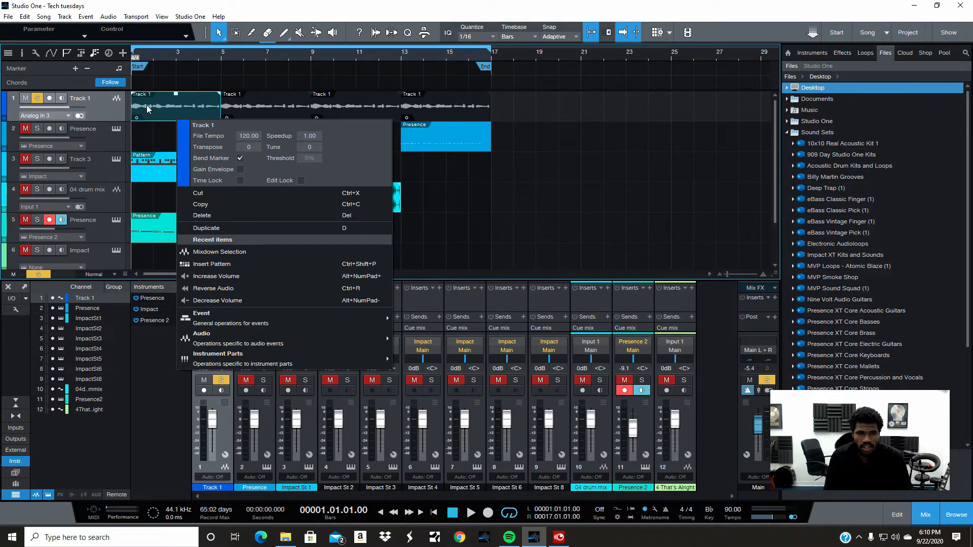
click(167, 108)
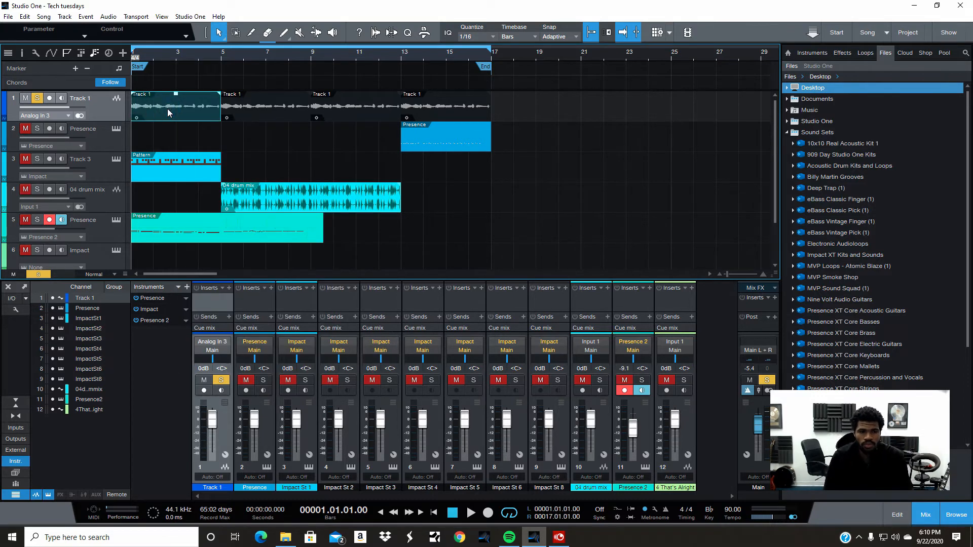
Turn off the bend markers of the first Track 1 audio event and enable its gain envelope.
right_click(174, 113)
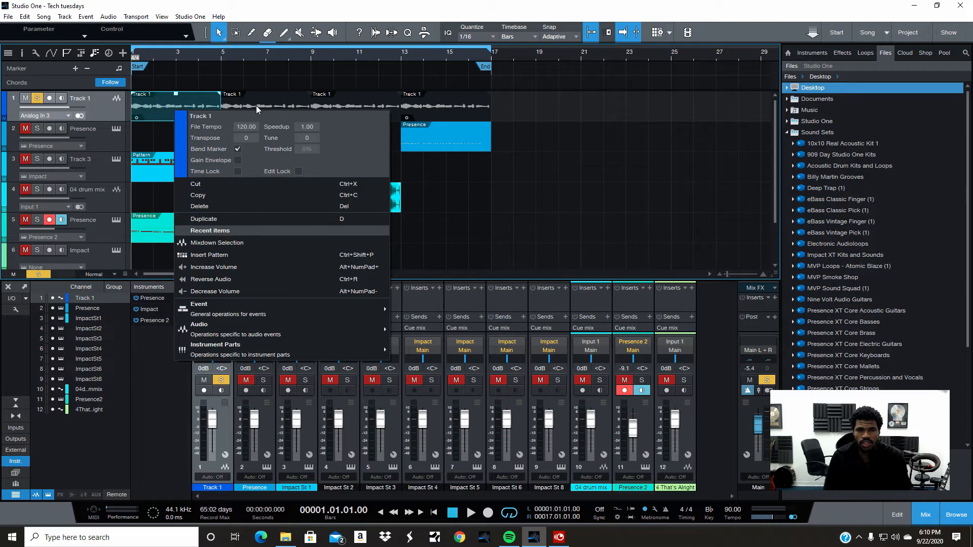
click(238, 149)
click(237, 160)
click(501, 230)
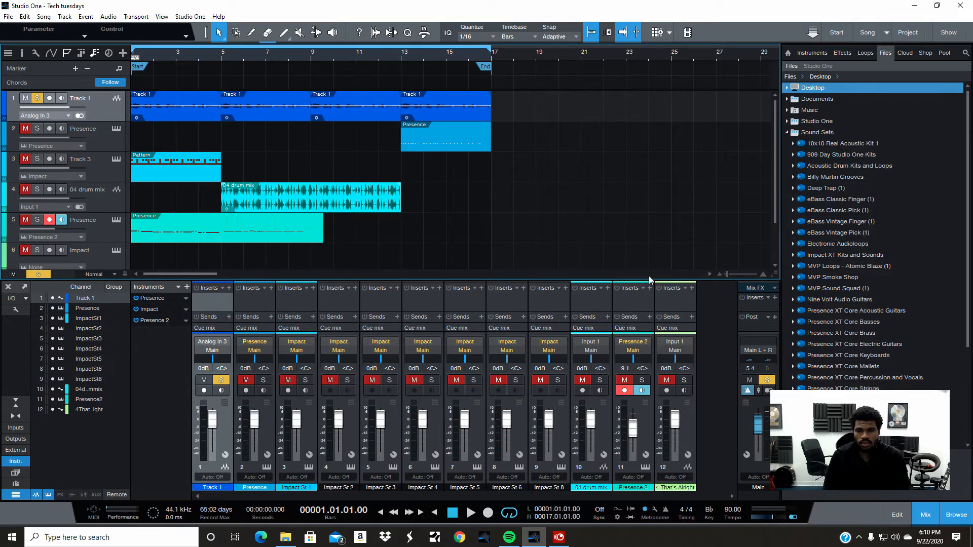
Add a gain envelope point at bar 2, beat 4 of the first Track 1 event and raise it slightly.
click(764, 275)
click(765, 274)
click(765, 275)
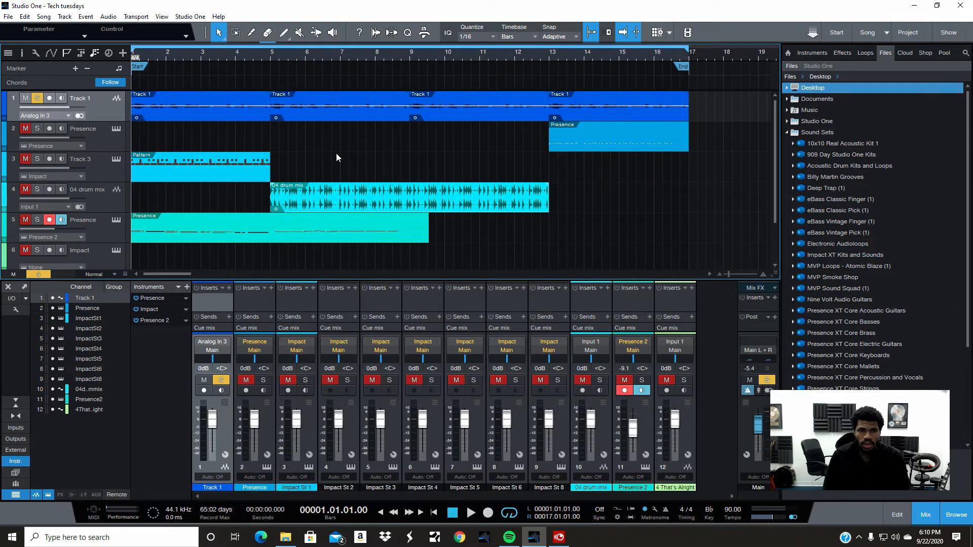
click(192, 107)
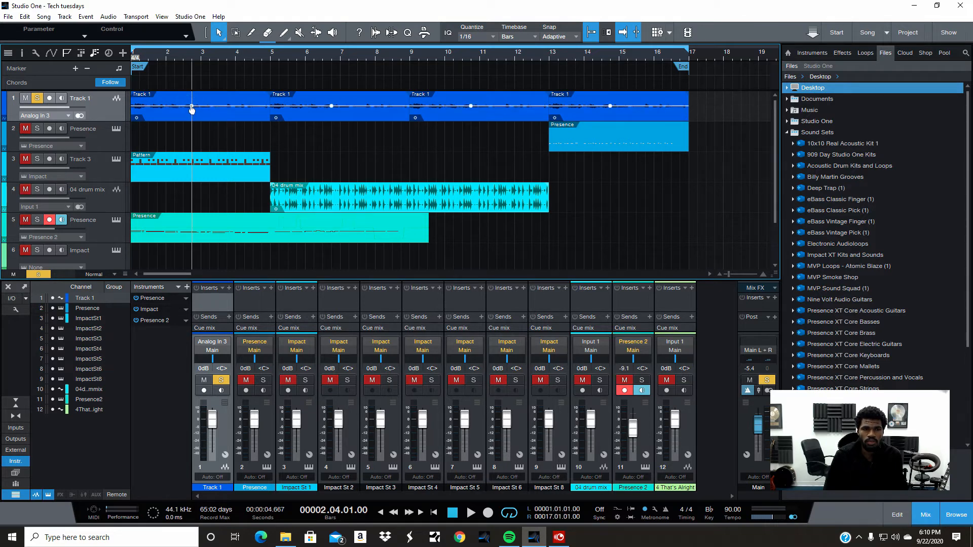
drag(192, 107, 195, 96)
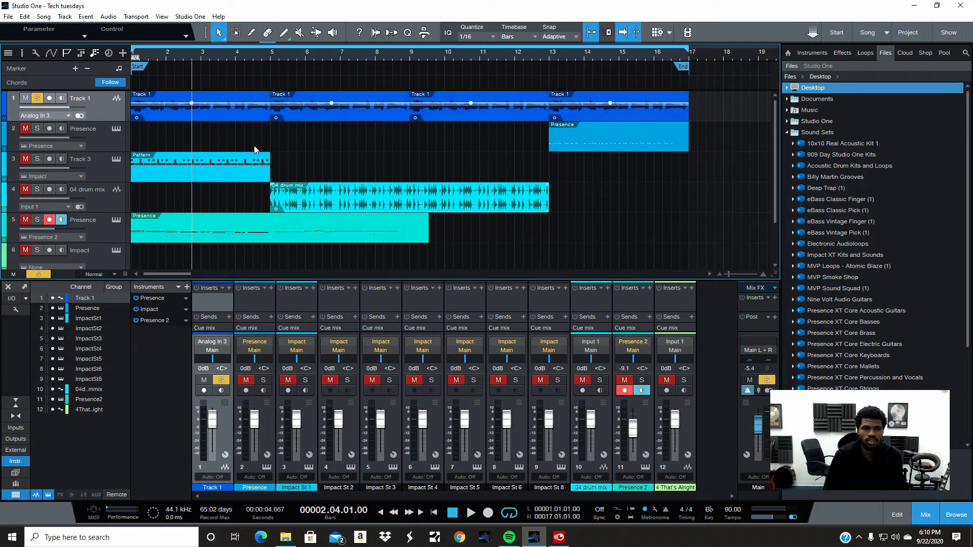
Undo the gain envelope point's move and insertion, and the last tune change.
click(24, 16)
click(38, 28)
click(24, 17)
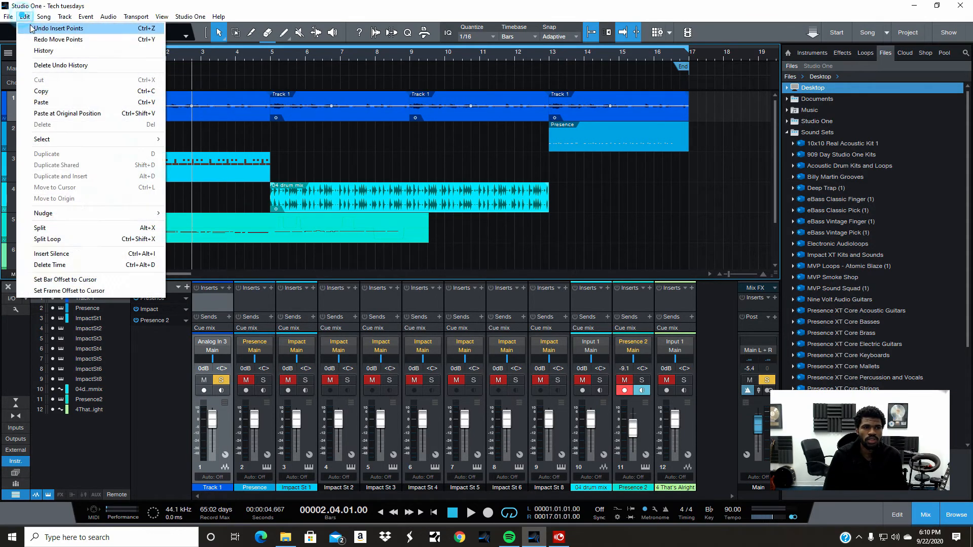
click(31, 28)
click(25, 16)
click(32, 28)
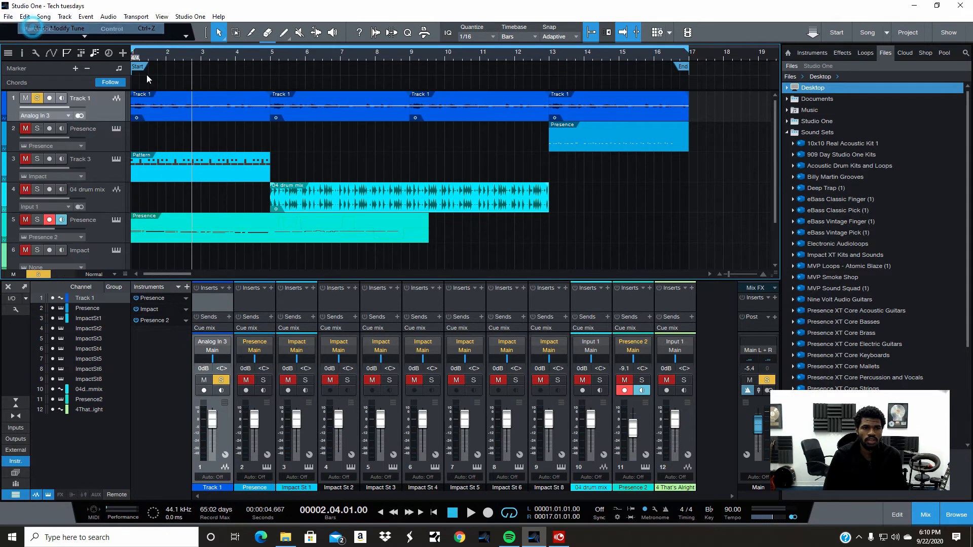
Turn off the gain envelope of the first Track 1 audio event.
right_click(191, 113)
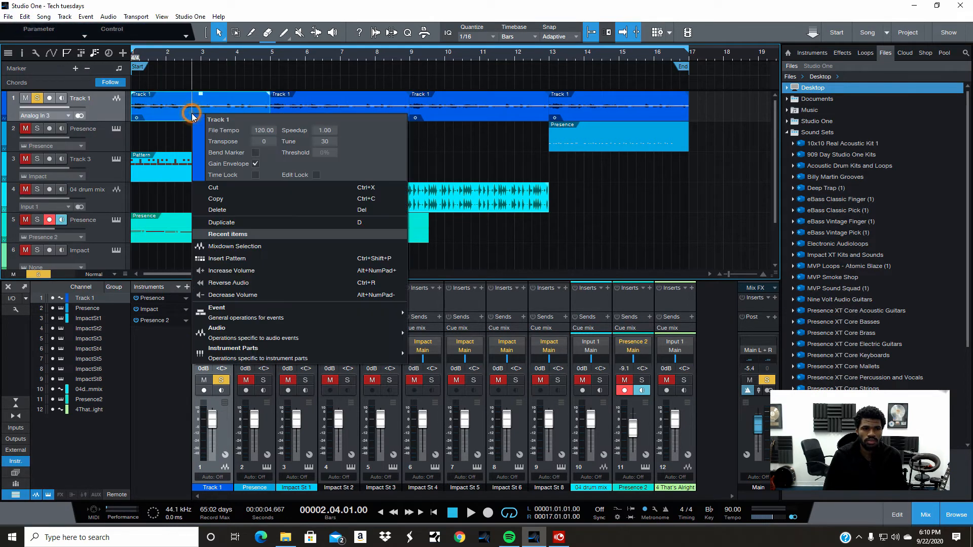
click(255, 163)
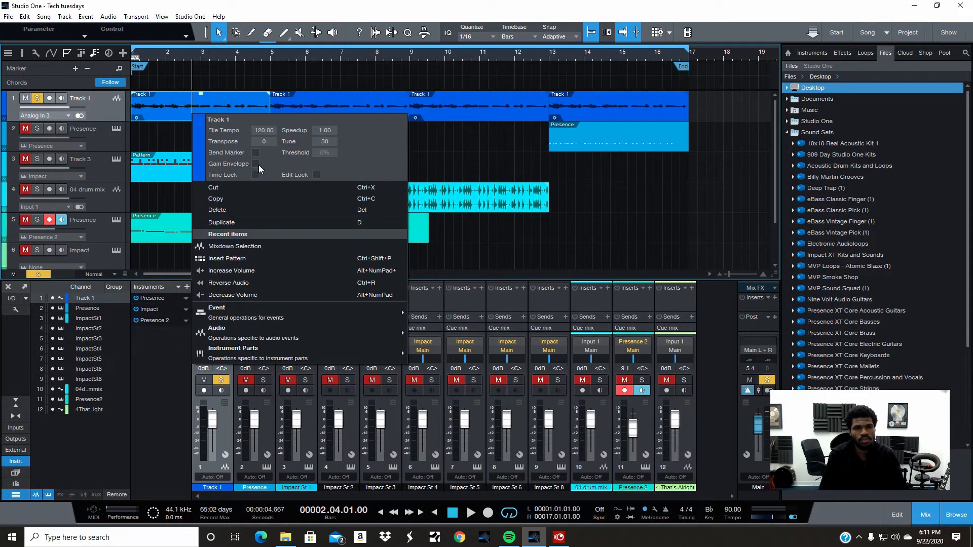
Turn the first Track 1 event's time lock on and off, and do the same with its edit lock.
click(255, 175)
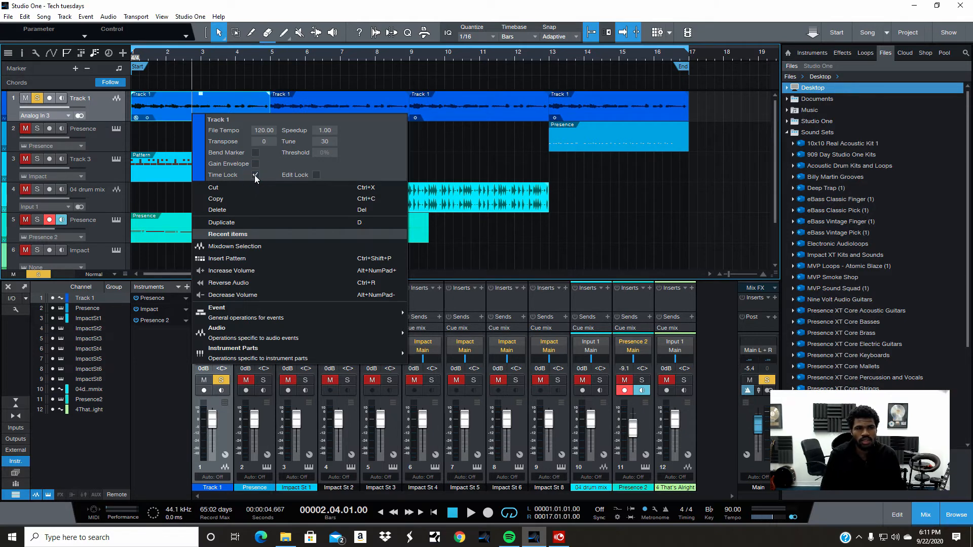
click(254, 175)
click(315, 176)
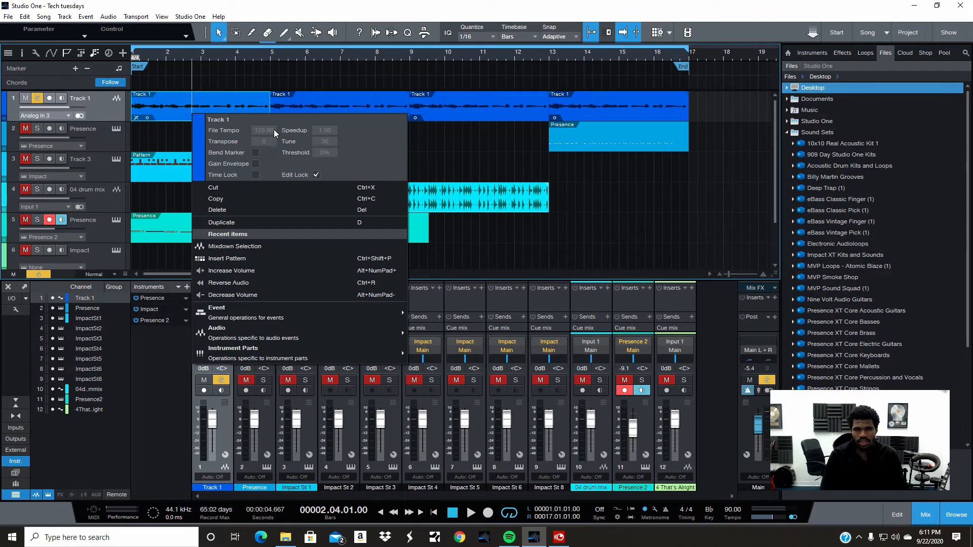
click(317, 175)
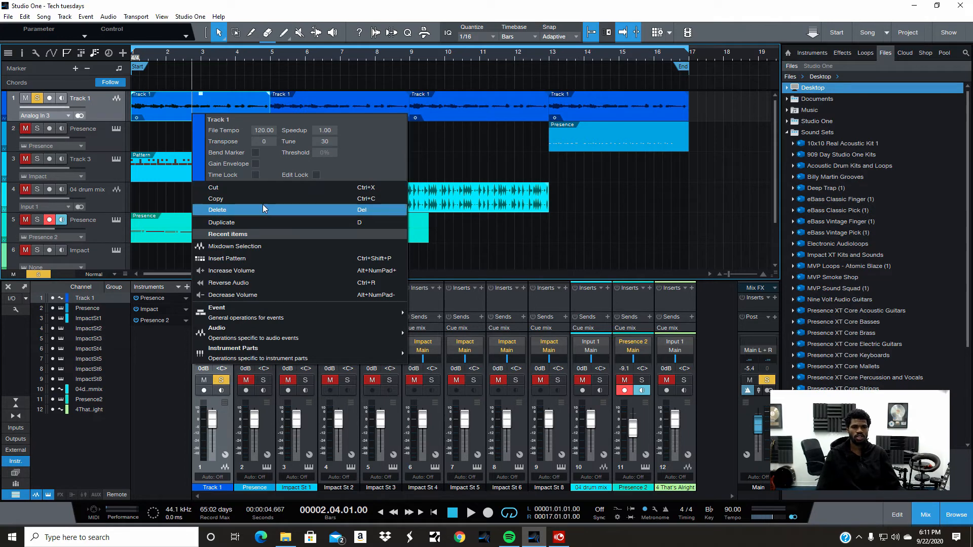
click(485, 158)
Cut the first Track 1 event and paste it back at bar 1.
click(210, 108)
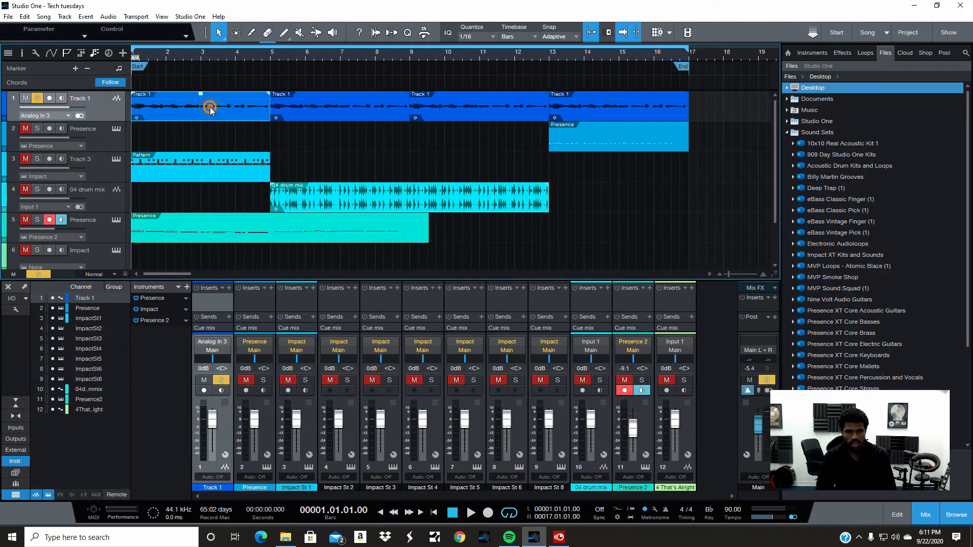
right_click(210, 107)
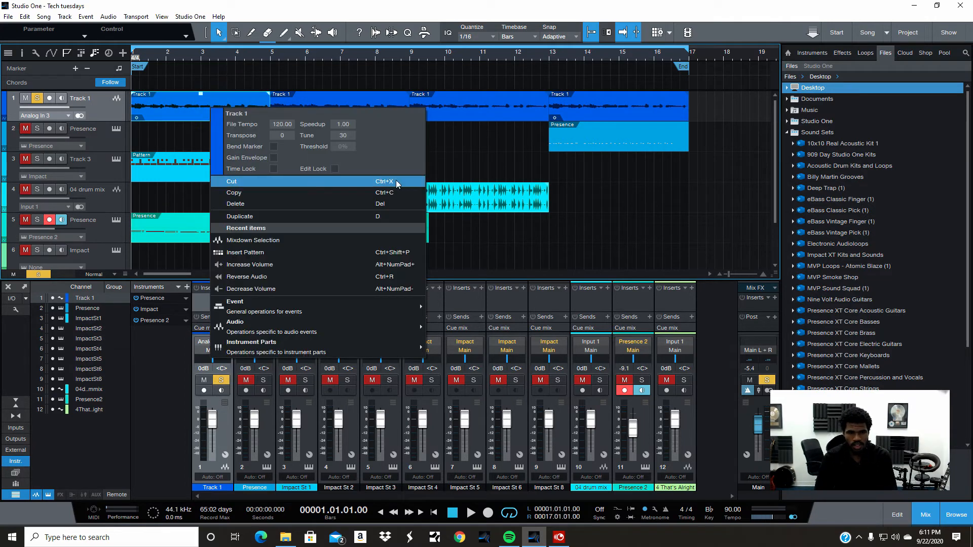
click(181, 102)
key(ctrl+x)
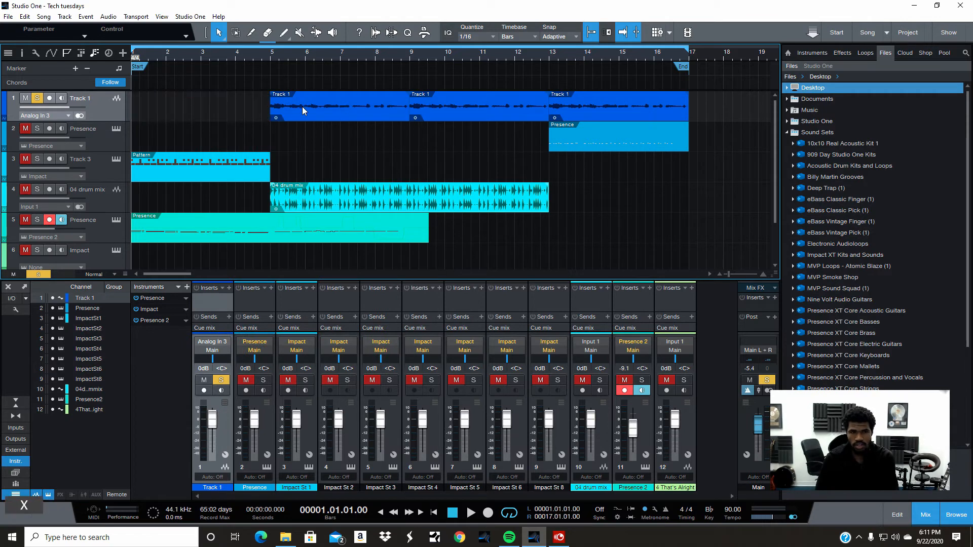
key(ctrl+v)
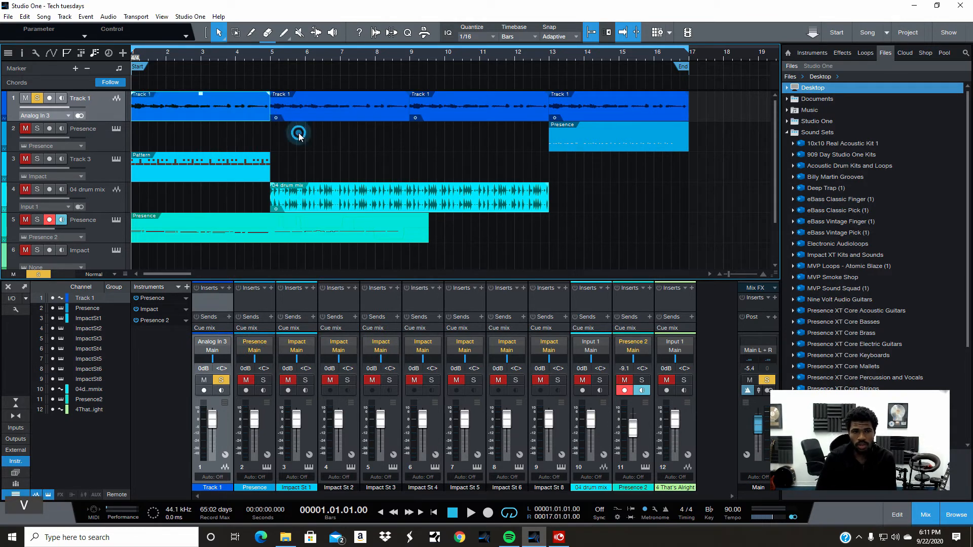
right_click(236, 111)
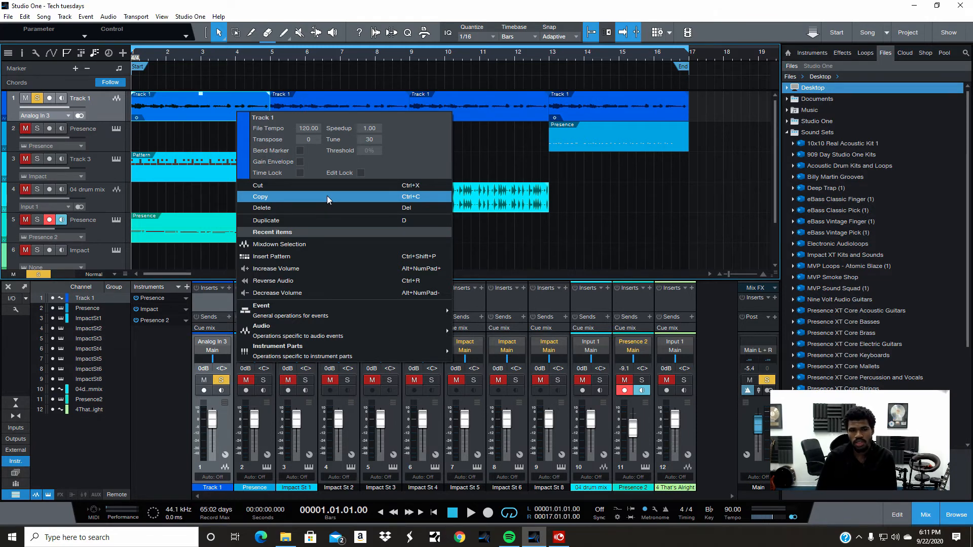
click(462, 171)
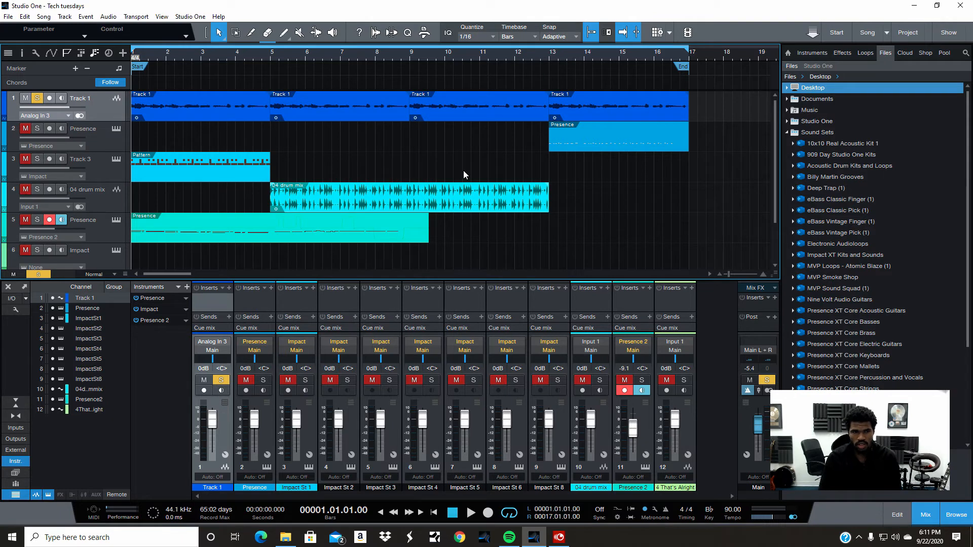
click(206, 96)
right_click(208, 96)
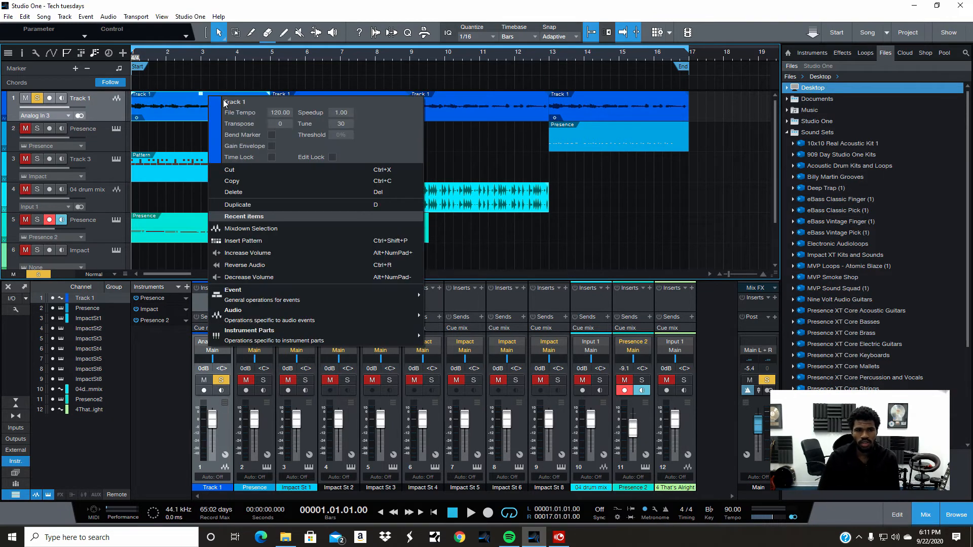
click(303, 200)
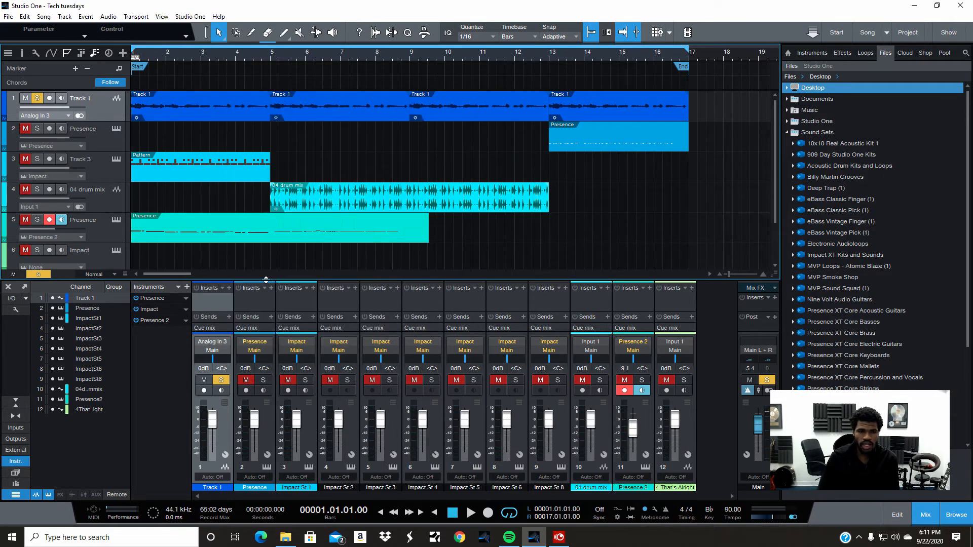
Duplicate the Track 1 event at bar 13 twice, and delete both copies.
drag(189, 274, 209, 274)
click(385, 98)
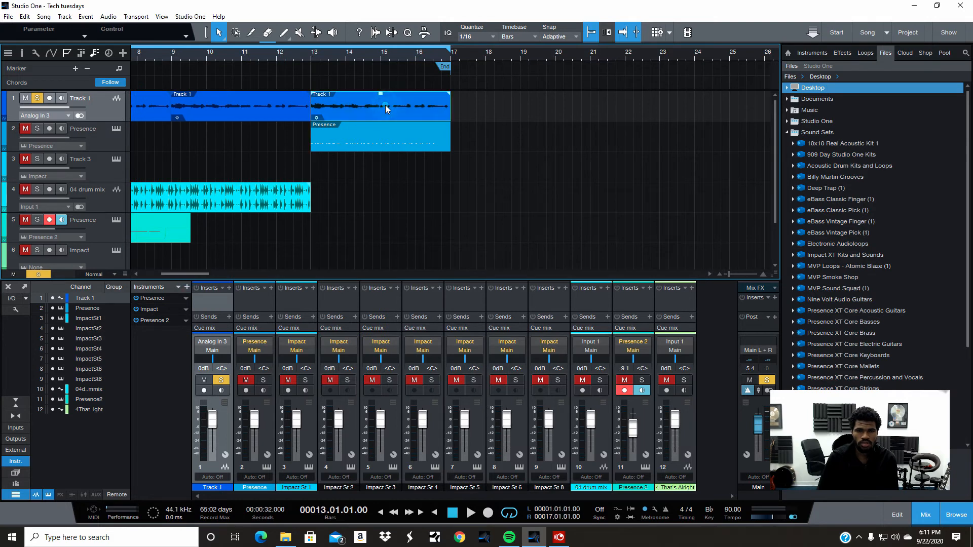
right_click(385, 105)
click(369, 106)
key(d)
key(d)
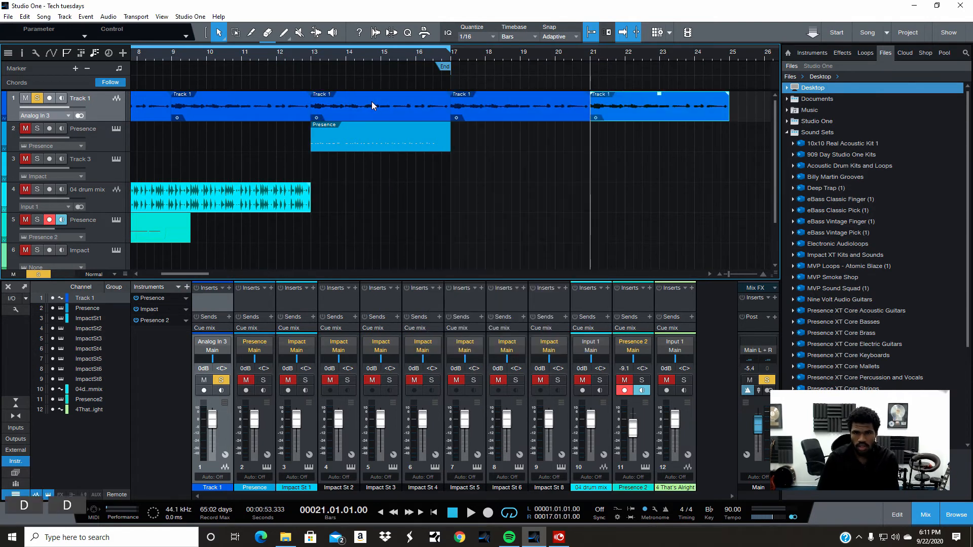
key(Delete)
key(Delete)
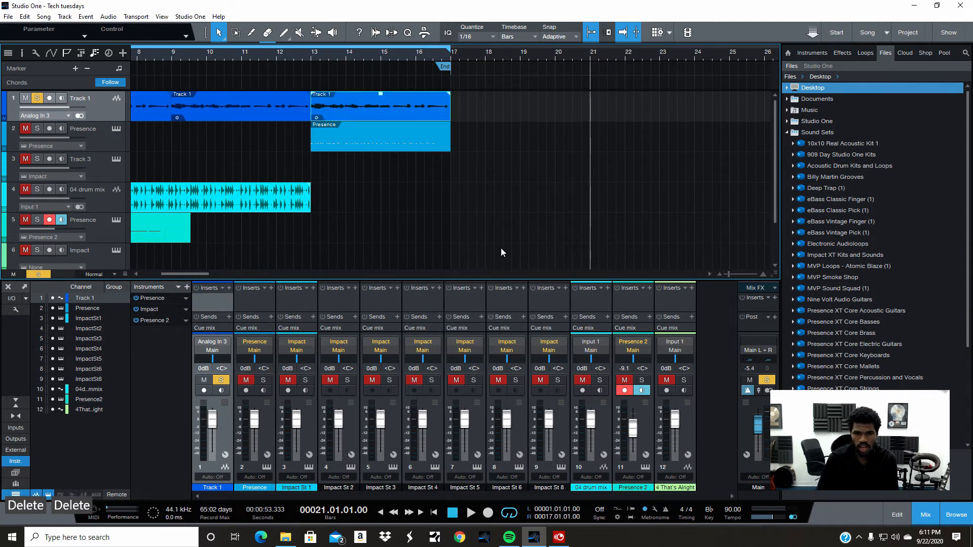
Examine the general event operations and the audio-specific operations available for the first Track 1 event.
drag(207, 272, 189, 271)
right_click(224, 97)
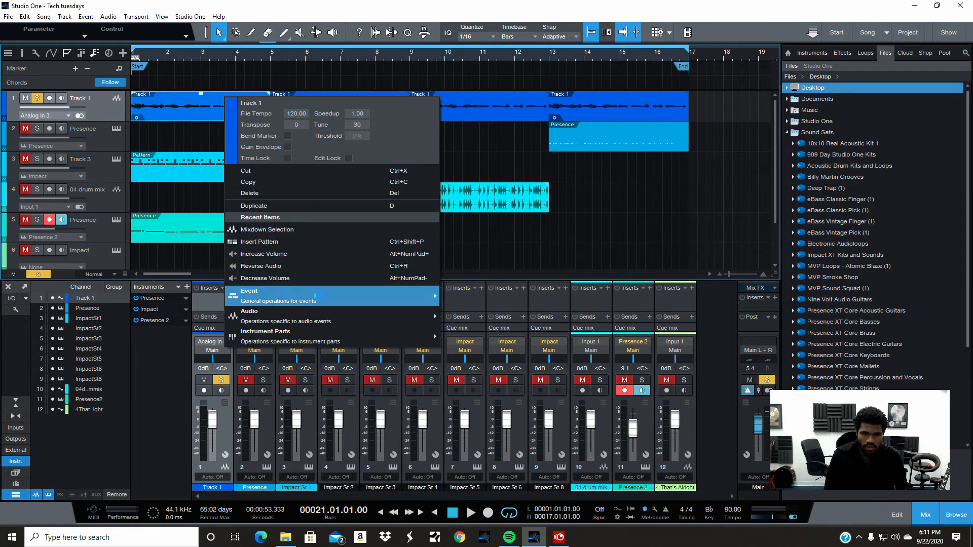
mouse_move(346, 300)
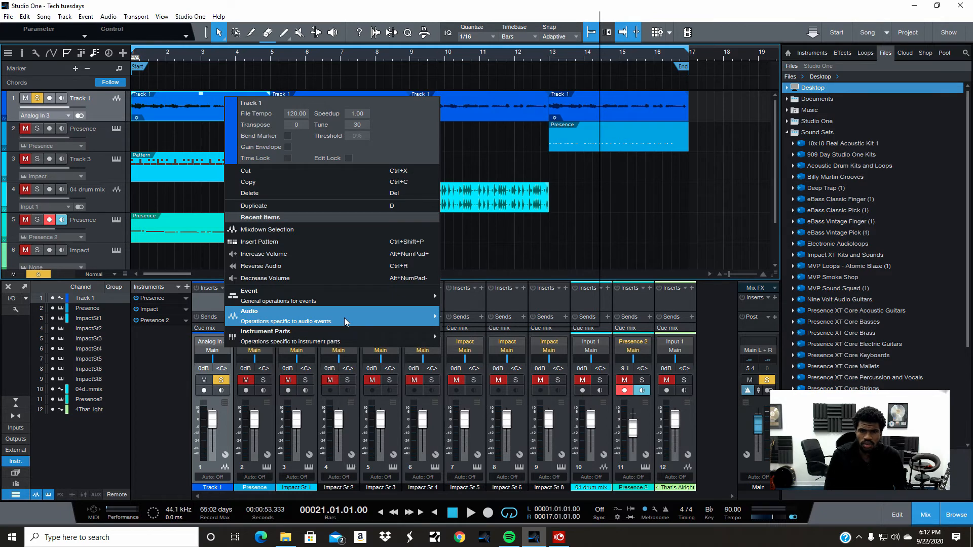
mouse_move(373, 317)
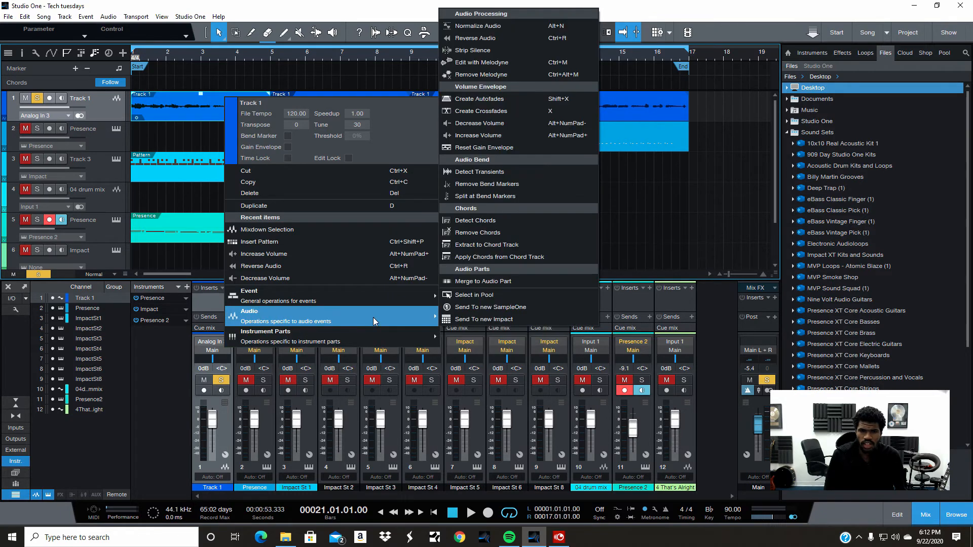
click(690, 193)
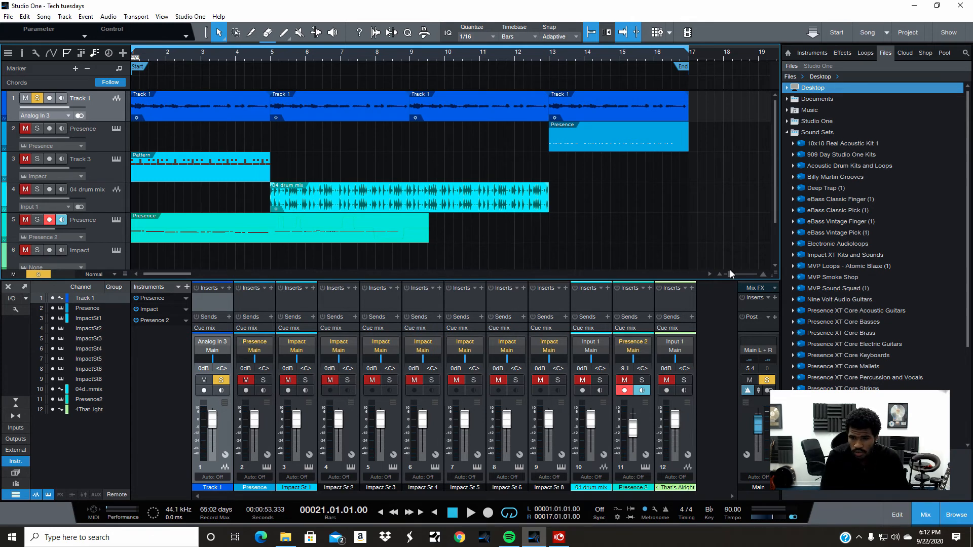
drag(729, 274, 725, 274)
drag(275, 274, 273, 275)
right_click(155, 119)
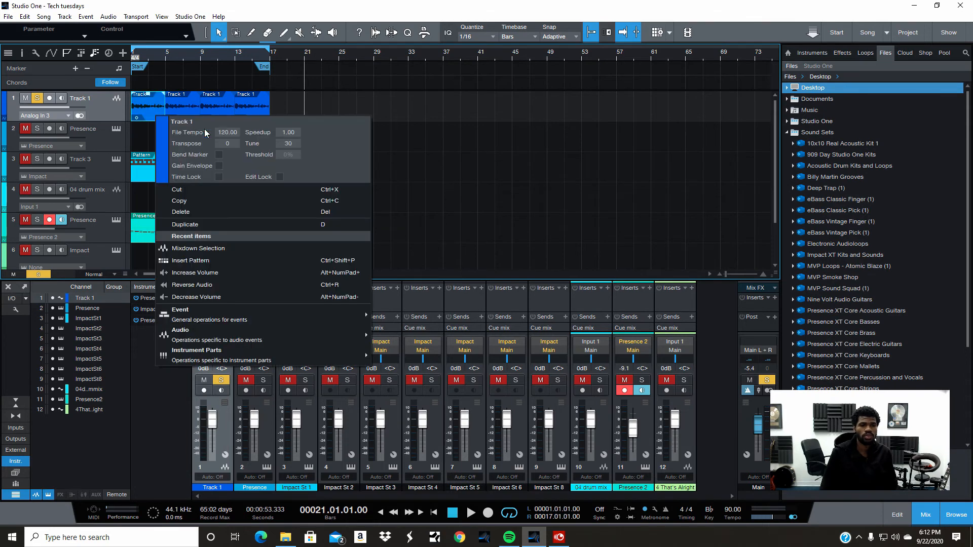
mouse_move(226, 319)
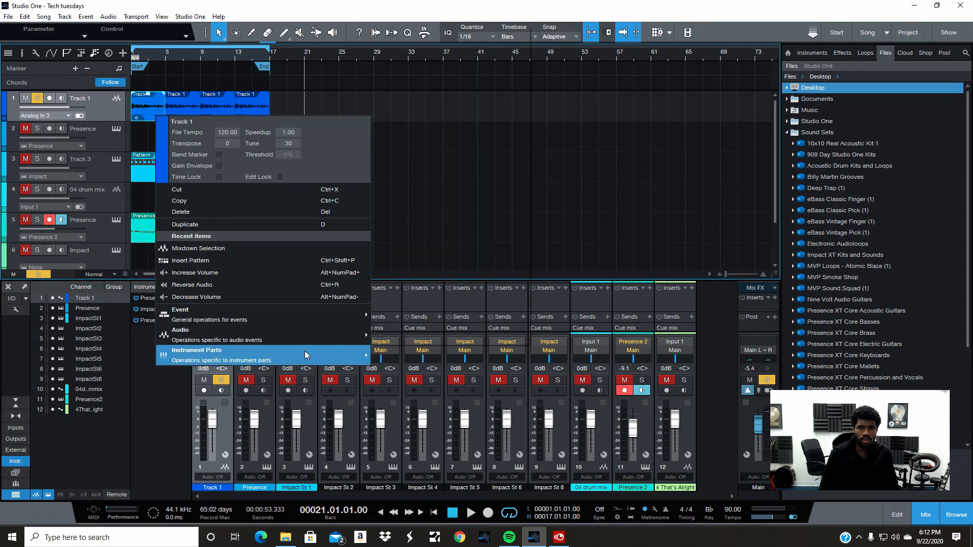
mouse_move(308, 321)
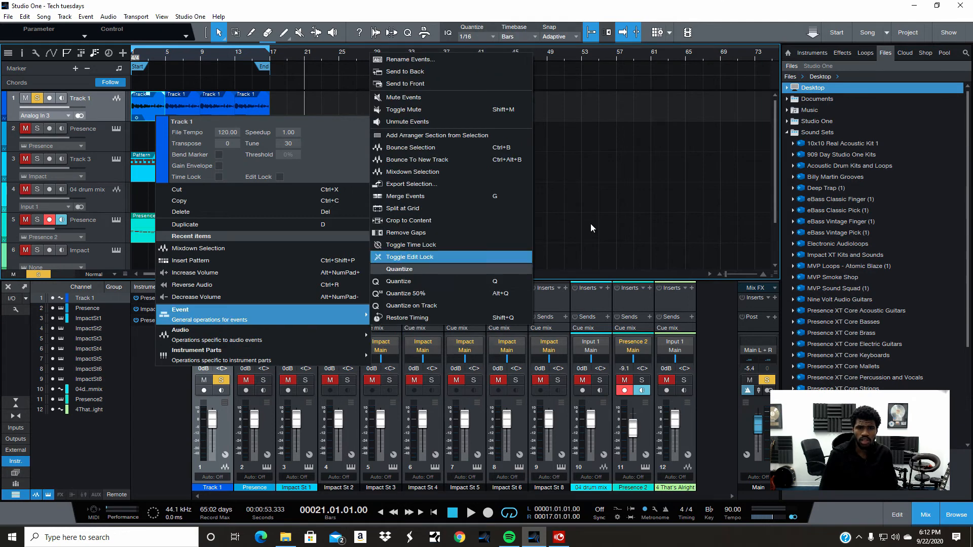
click(620, 207)
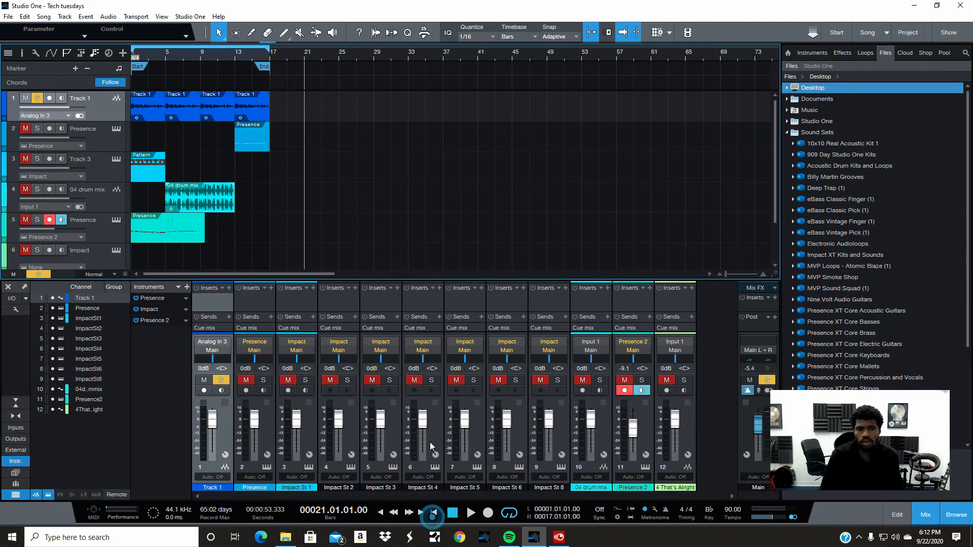
Return the playhead to the start of the song.
click(437, 512)
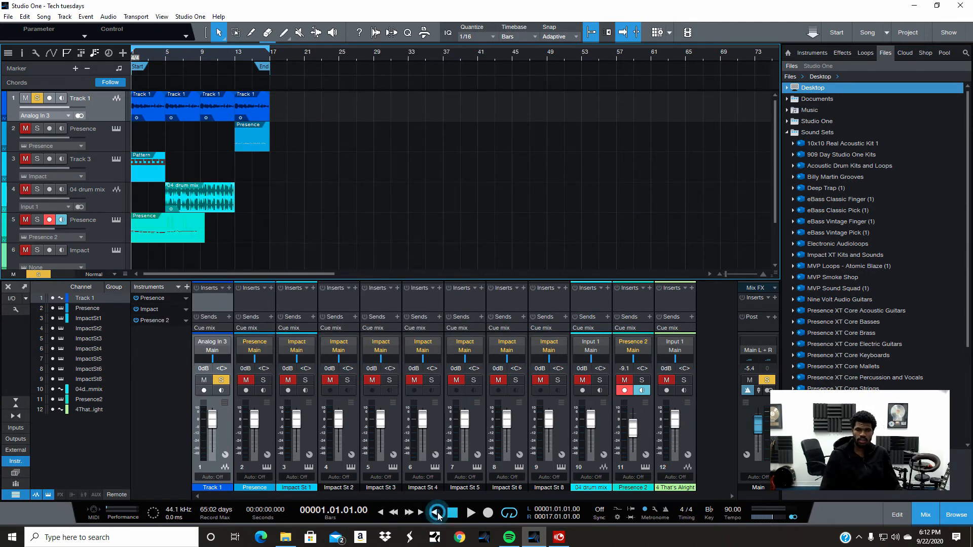
right_click(156, 106)
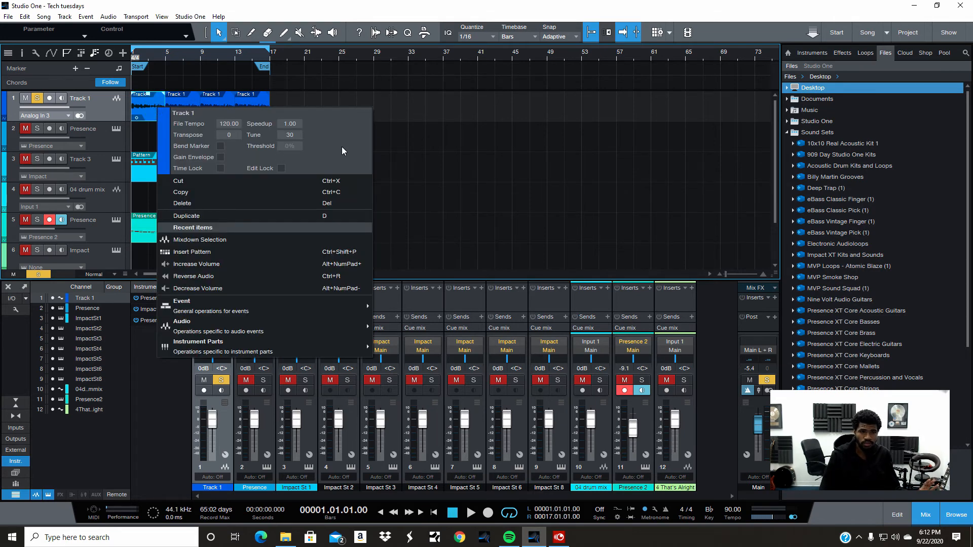
click(441, 143)
right_click(159, 107)
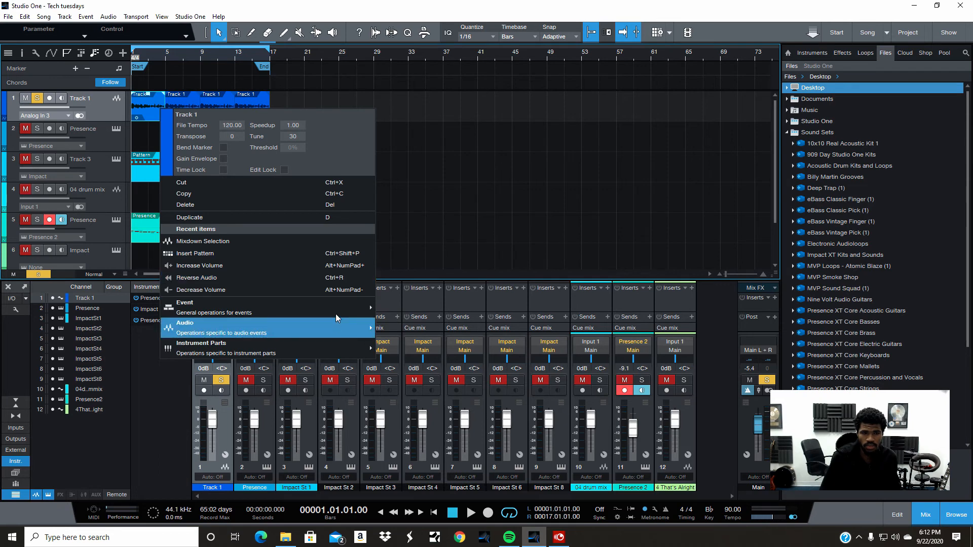
click(629, 204)
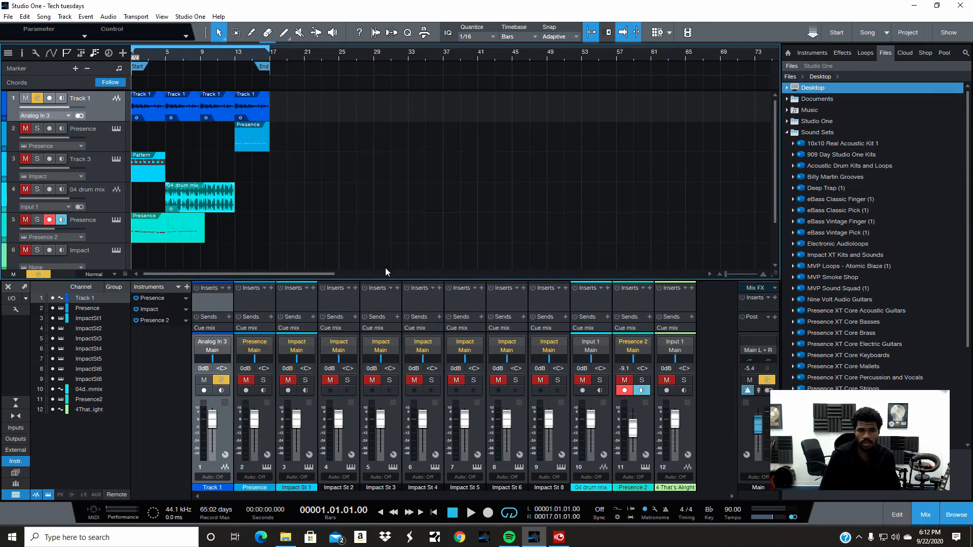
click(719, 275)
click(763, 274)
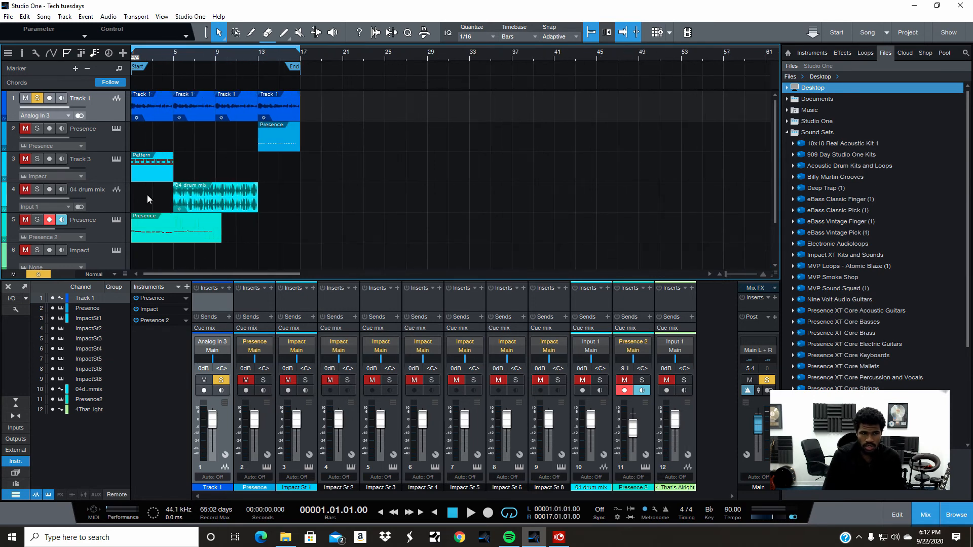
Turn off solo on Track 1 and briefly play the song from bar 1.
click(36, 98)
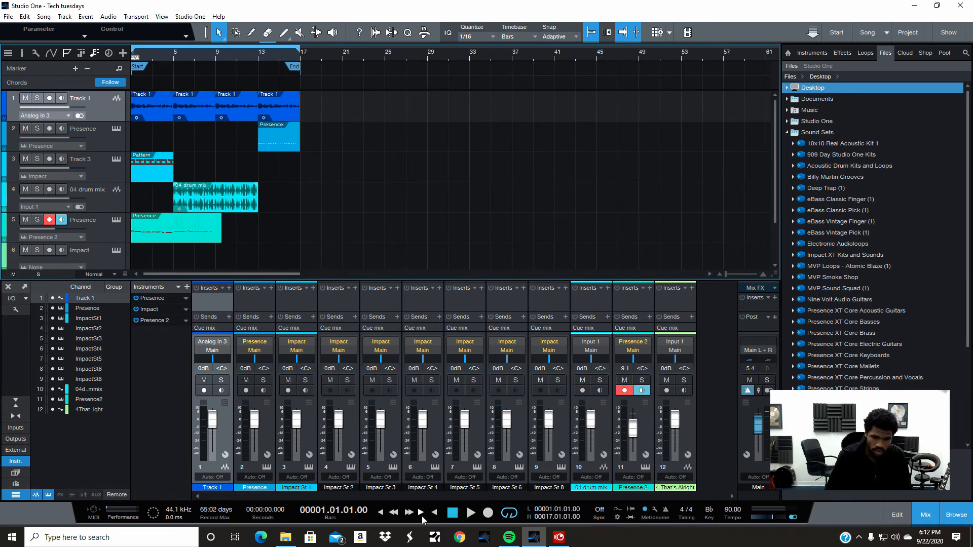
click(470, 514)
click(454, 513)
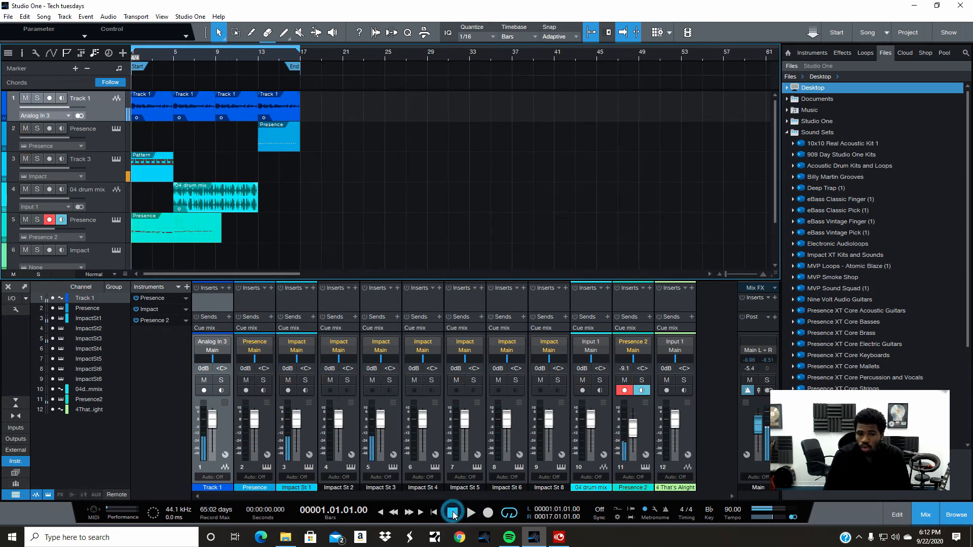
Select all events in the song and set their transpose to 2.
right_click(228, 142)
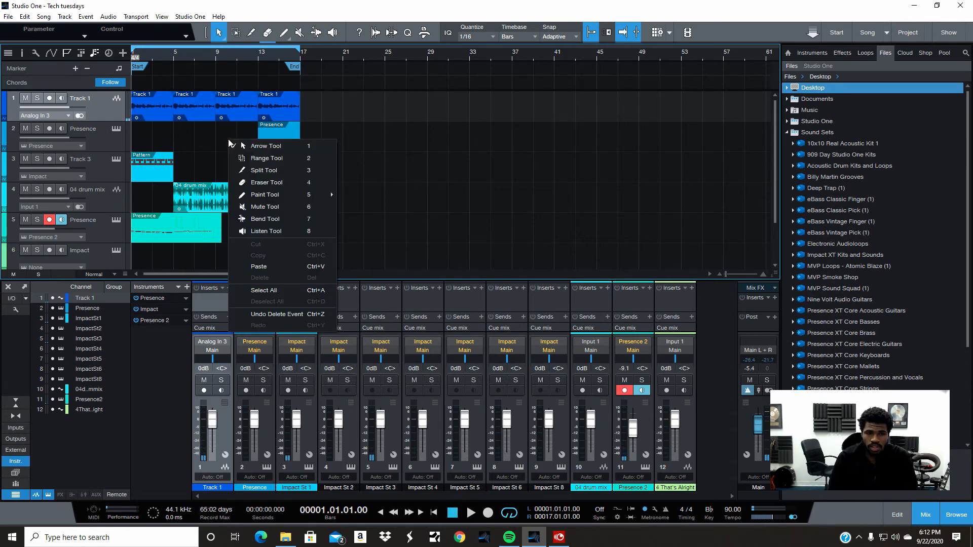
click(206, 131)
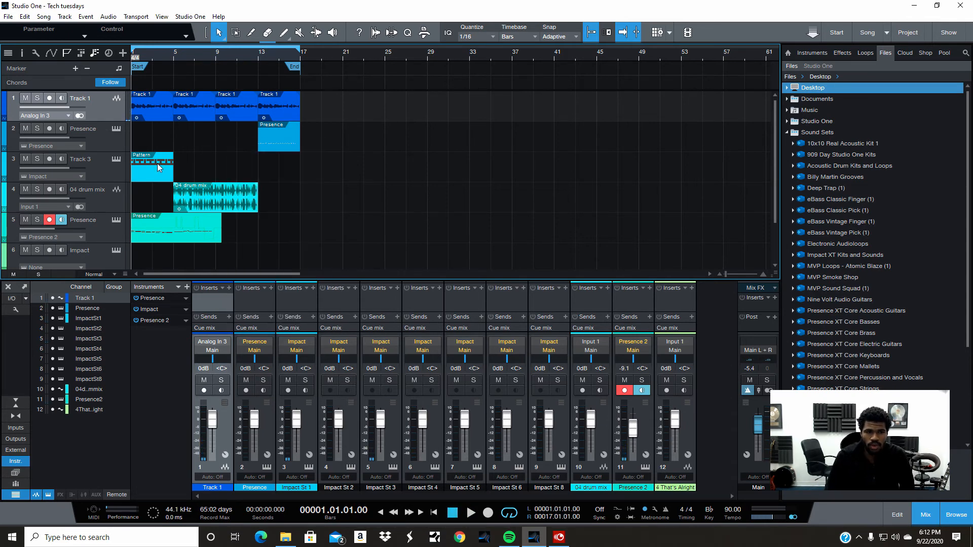
right_click(209, 161)
click(210, 116)
right_click(199, 112)
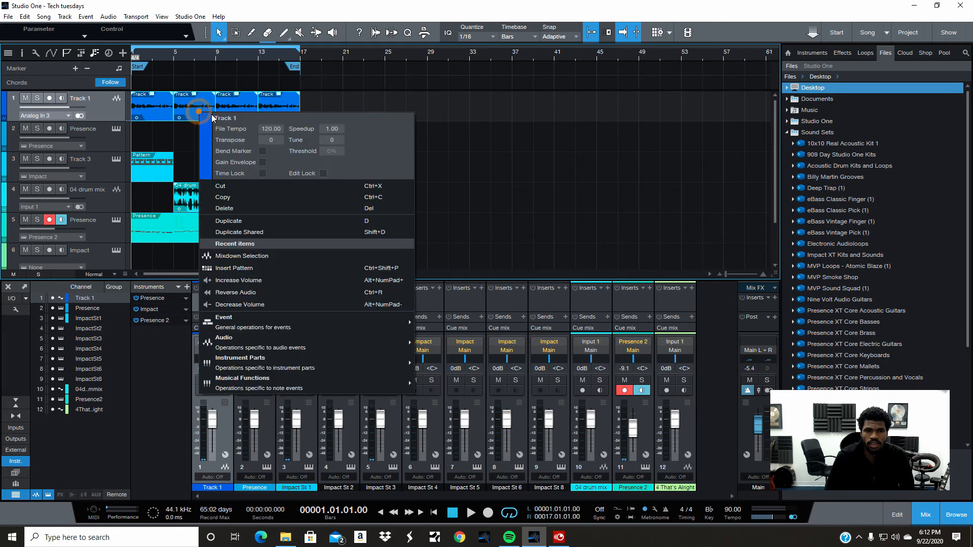
click(270, 140)
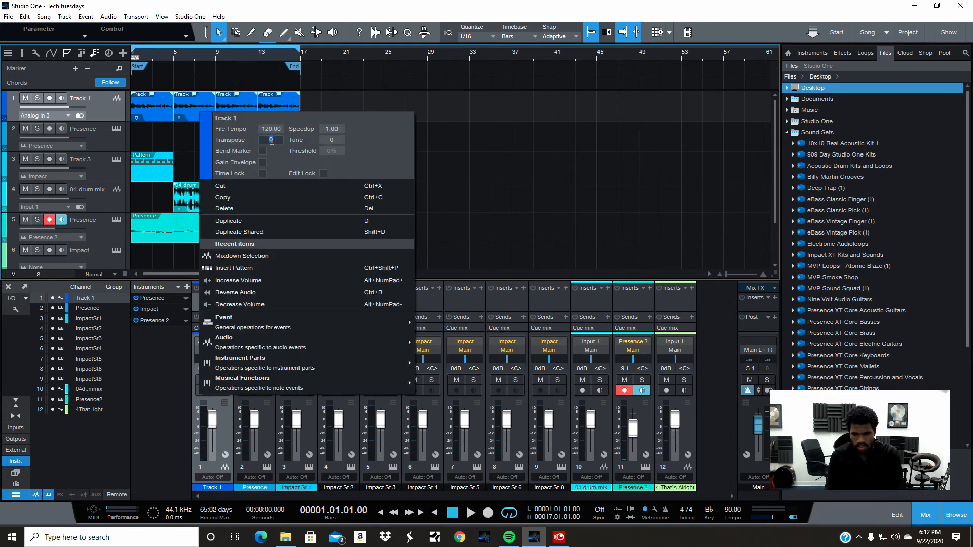
text(1)
key(BackSpace)
text(2)
key(Return)
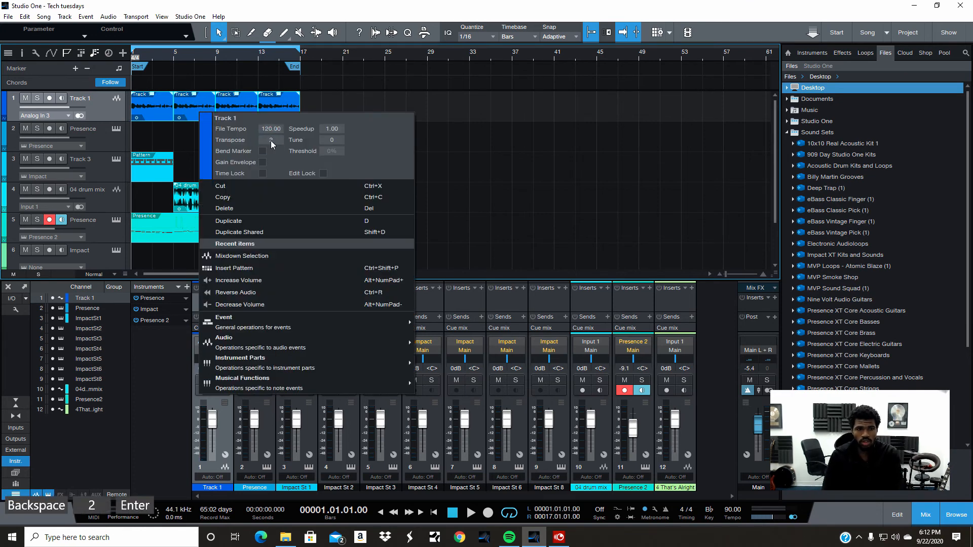
click(135, 136)
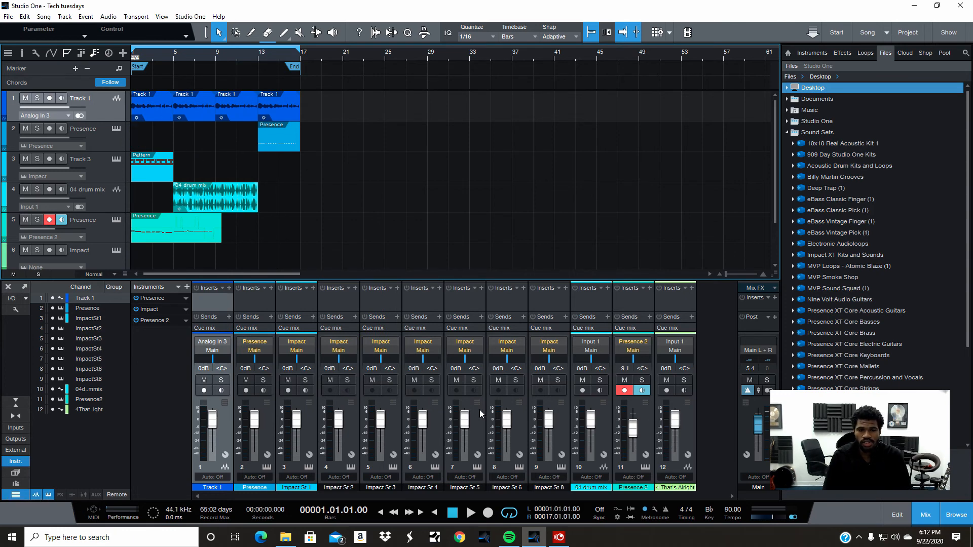
Play the song from bar 1 for a few bars to hear the transposed events, and stop playback.
click(470, 512)
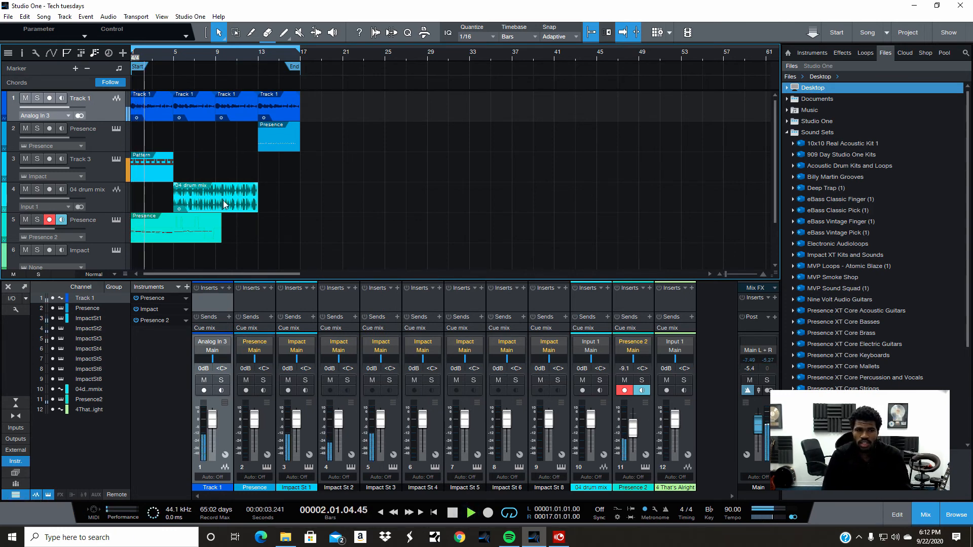
scroll(177, 222, down, 1)
scroll(207, 190, up, 1)
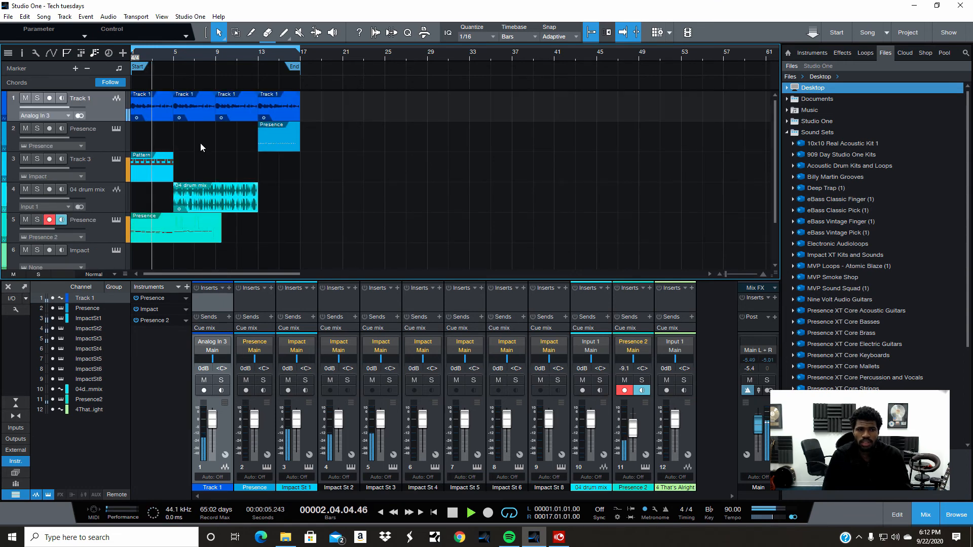
key(space)
Select all events again and reset their transpose to 0.
right_click(195, 151)
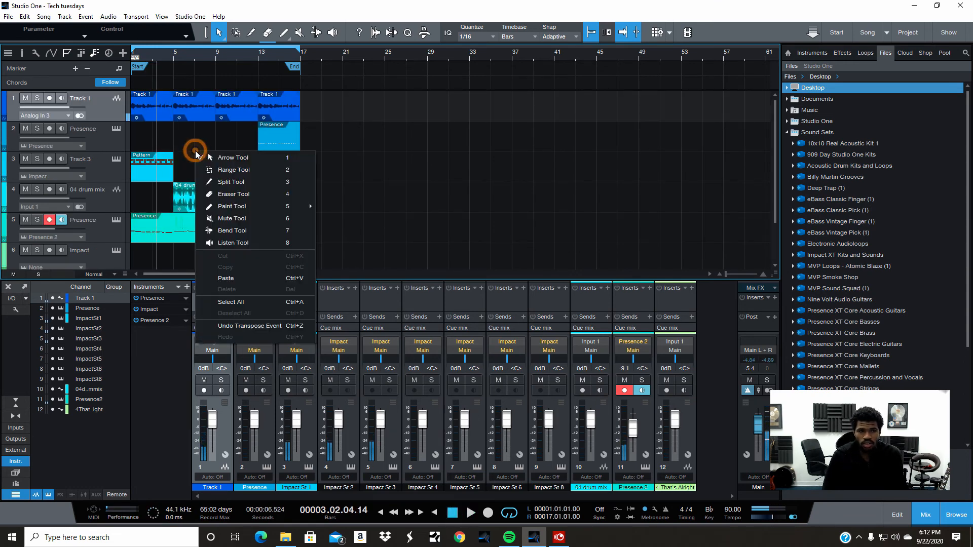
click(229, 302)
right_click(162, 110)
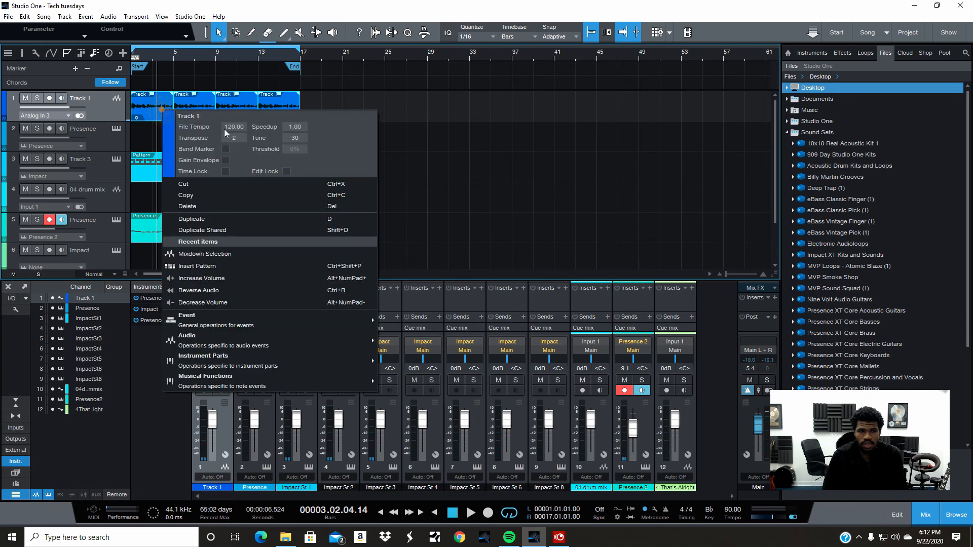
key(Return)
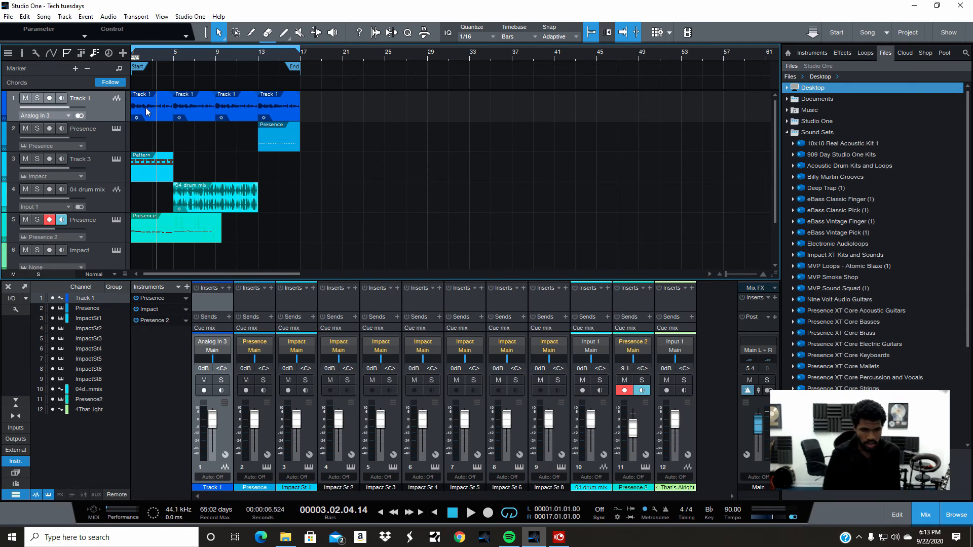
Play the song from the start and disarm recording on the Presence track 5.
key(Return)
click(434, 513)
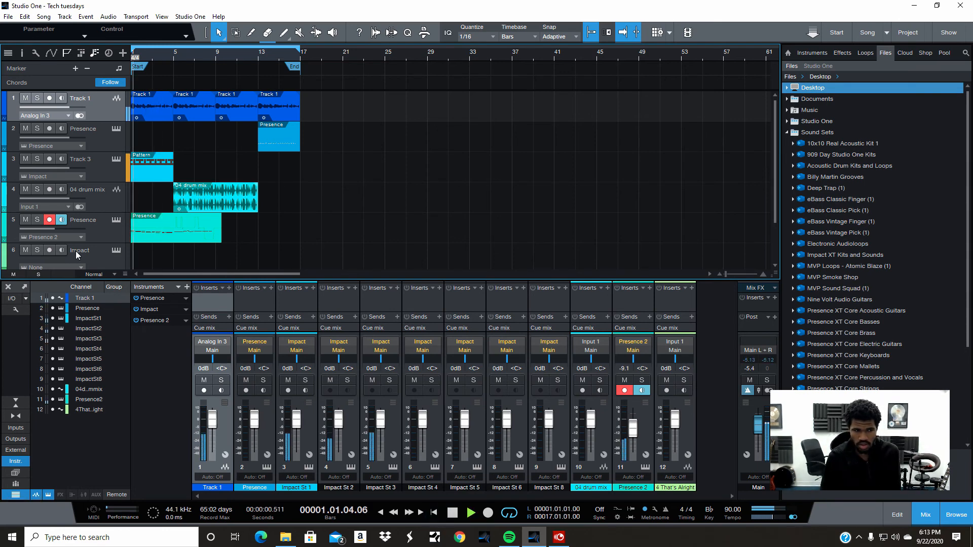
click(48, 219)
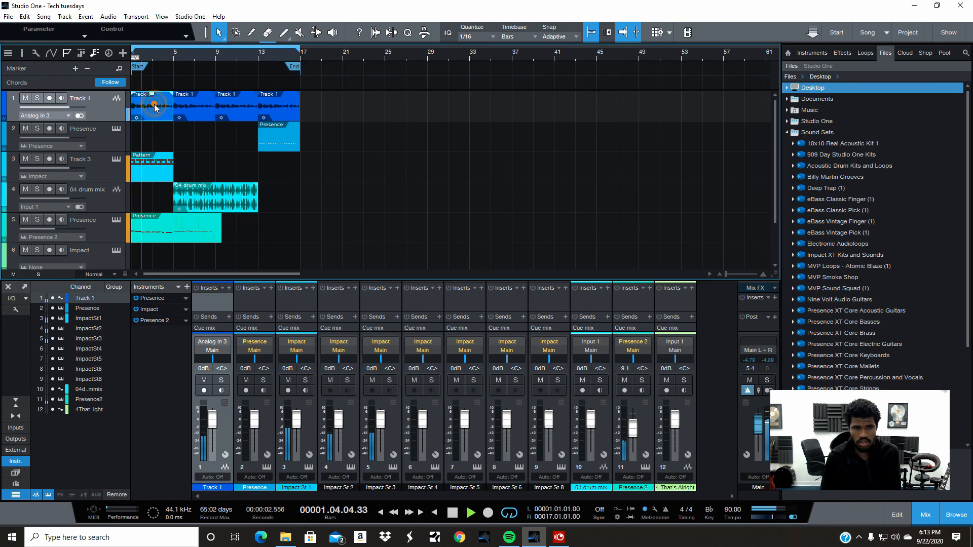
Set the tune of the first Track 1 event to 0 and check its event settings.
right_click(154, 105)
click(290, 135)
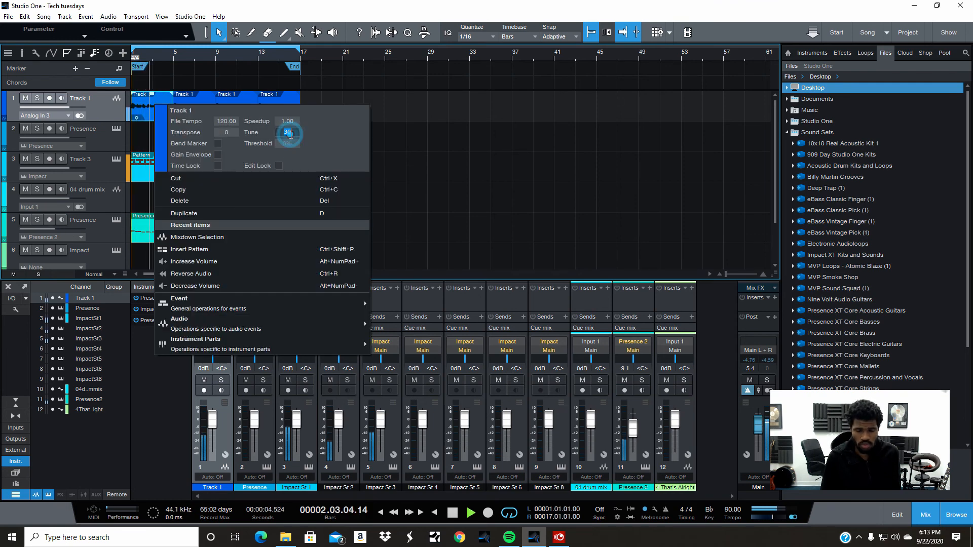
text(0)
key(Return)
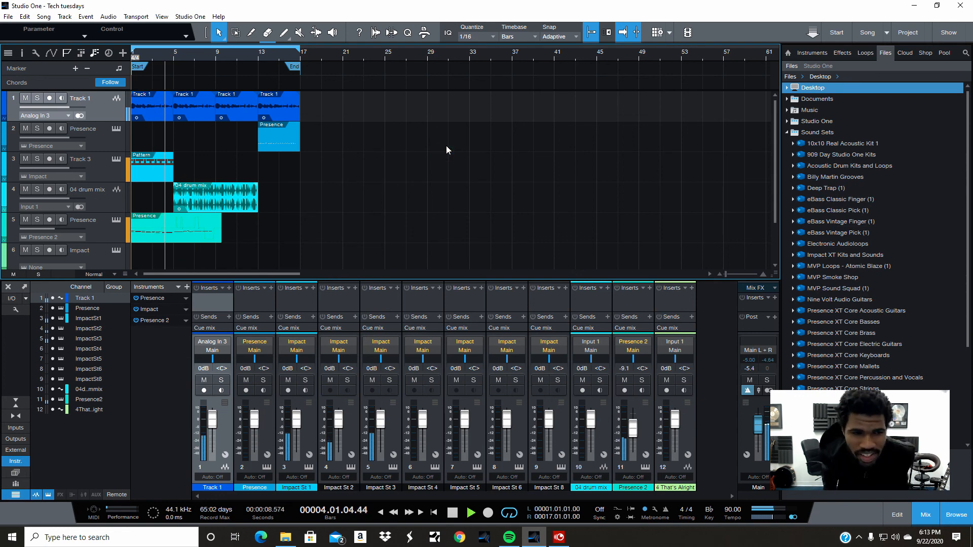
right_click(157, 104)
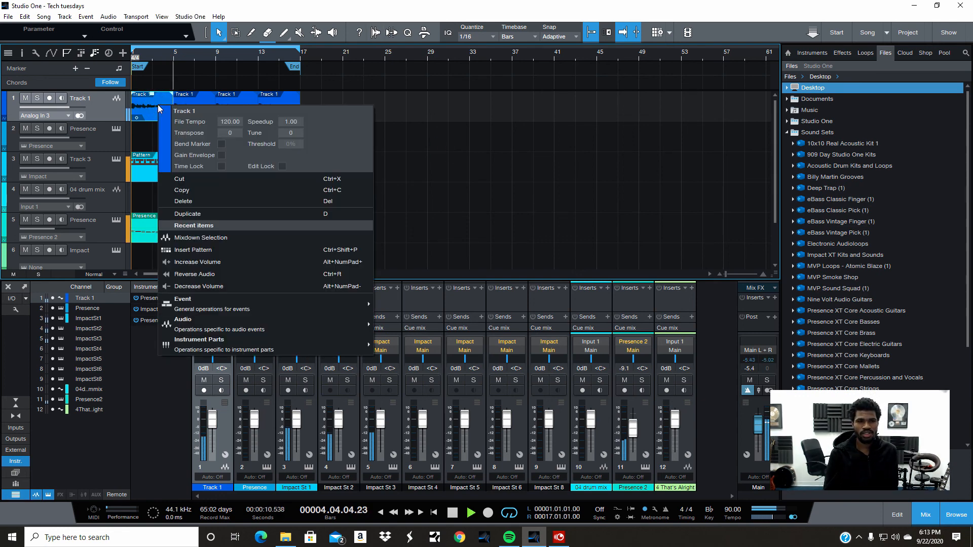
click(409, 147)
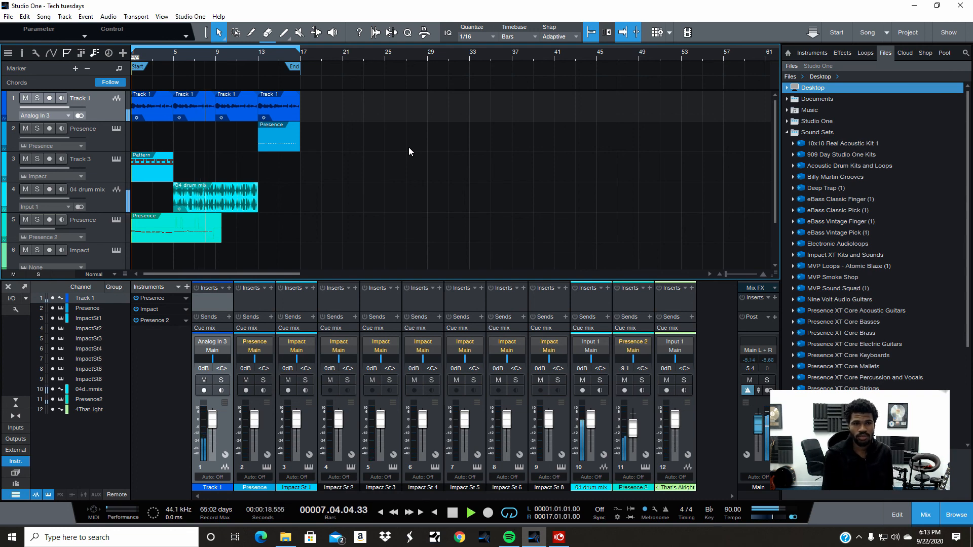
click(562, 539)
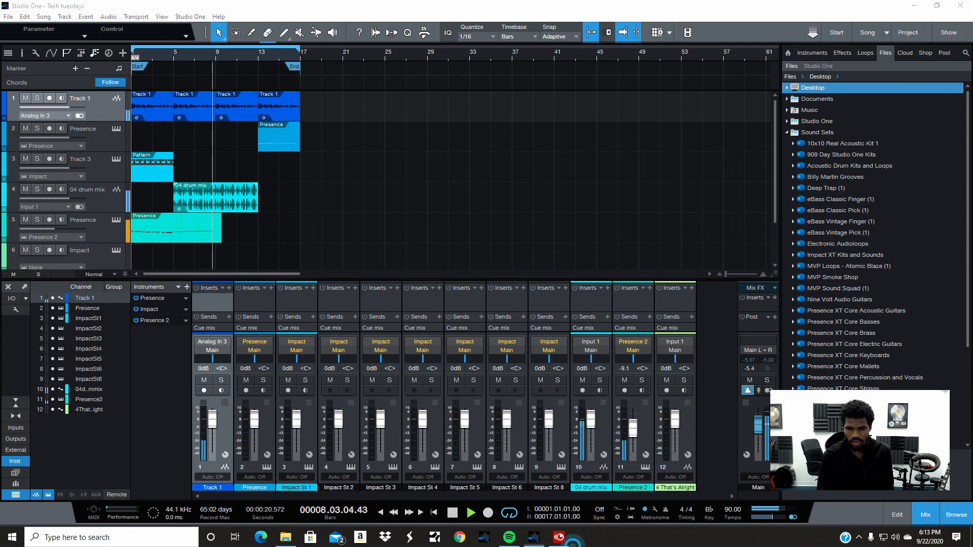